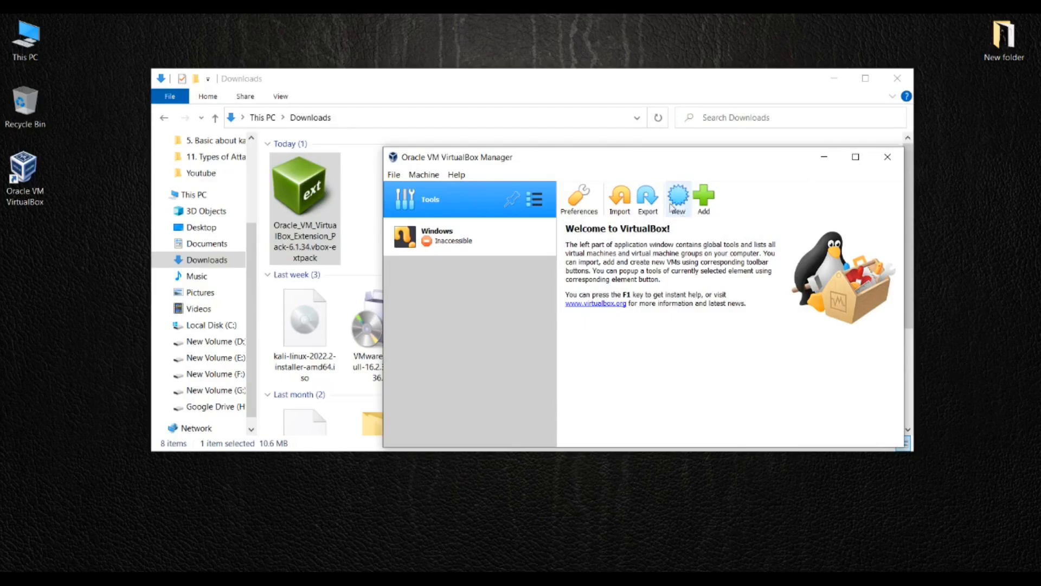
Start a new virtual machine from the VirtualBox welcome screen
click(675, 208)
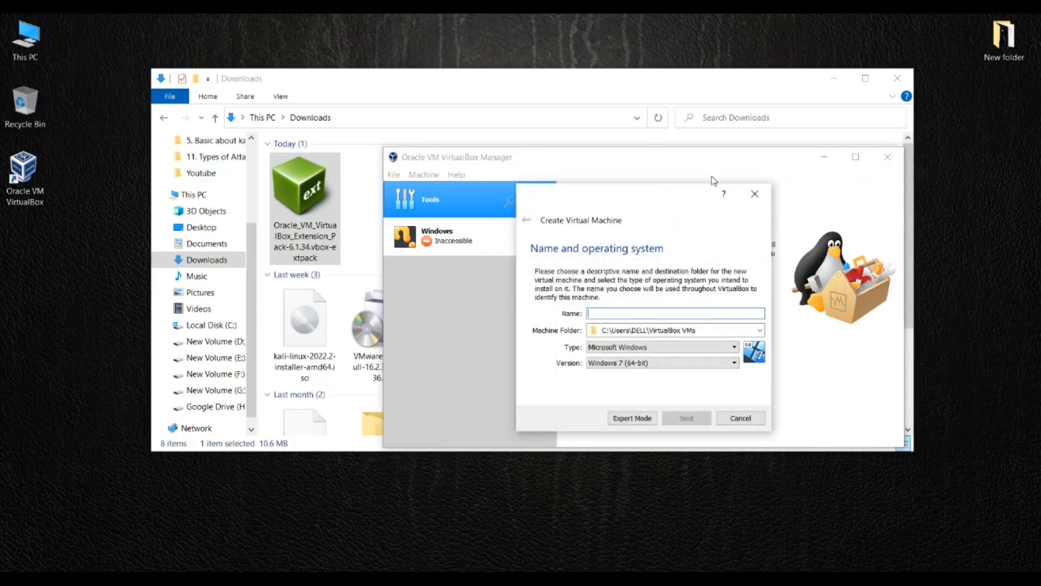
Name the new virtual machine Kali
drag(677, 198, 597, 128)
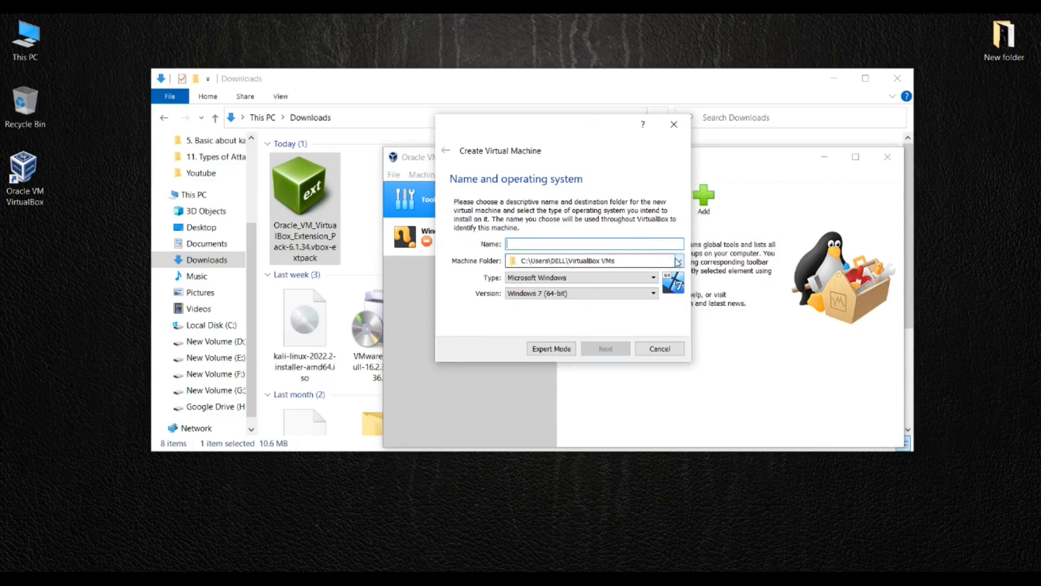
text(Kali)
key(Tab)
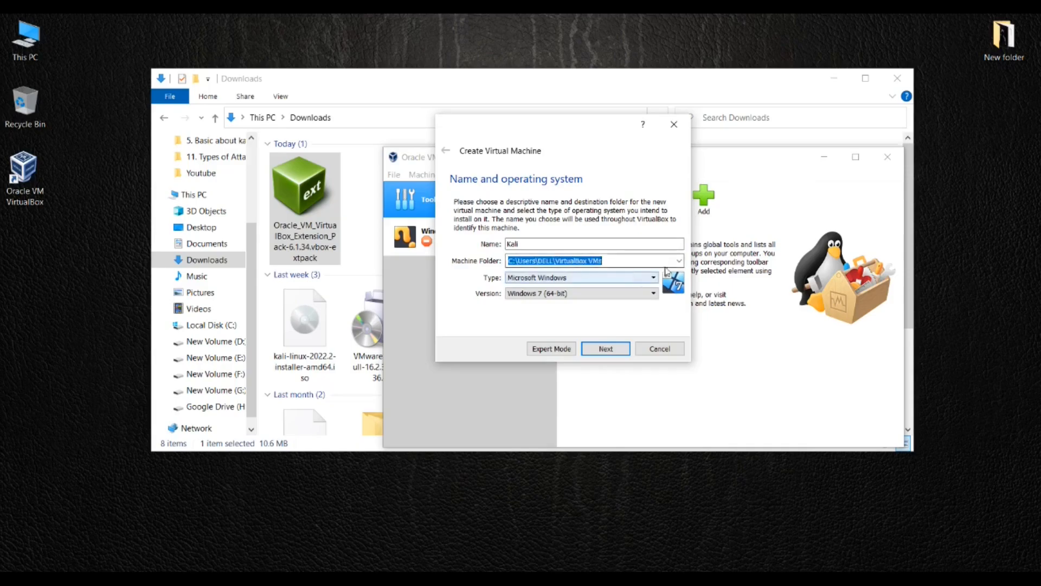
Create a Kali folder under G:\virtual Box and use it as the machine folder
click(626, 261)
click(626, 283)
scroll(504, 260, down, 3)
click(505, 322)
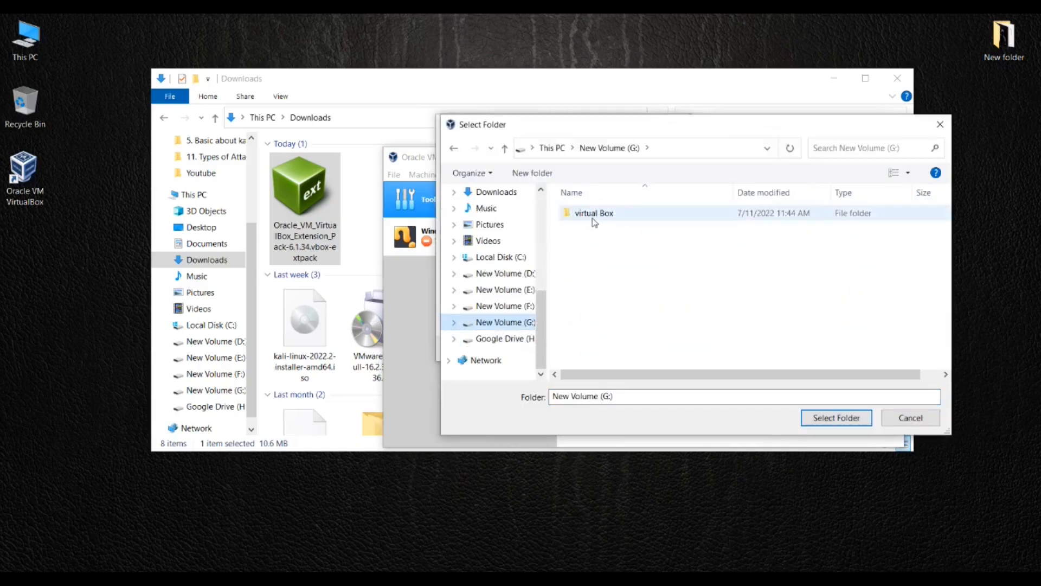
double_click(588, 213)
right_click(646, 338)
mouse_move(721, 479)
click(843, 271)
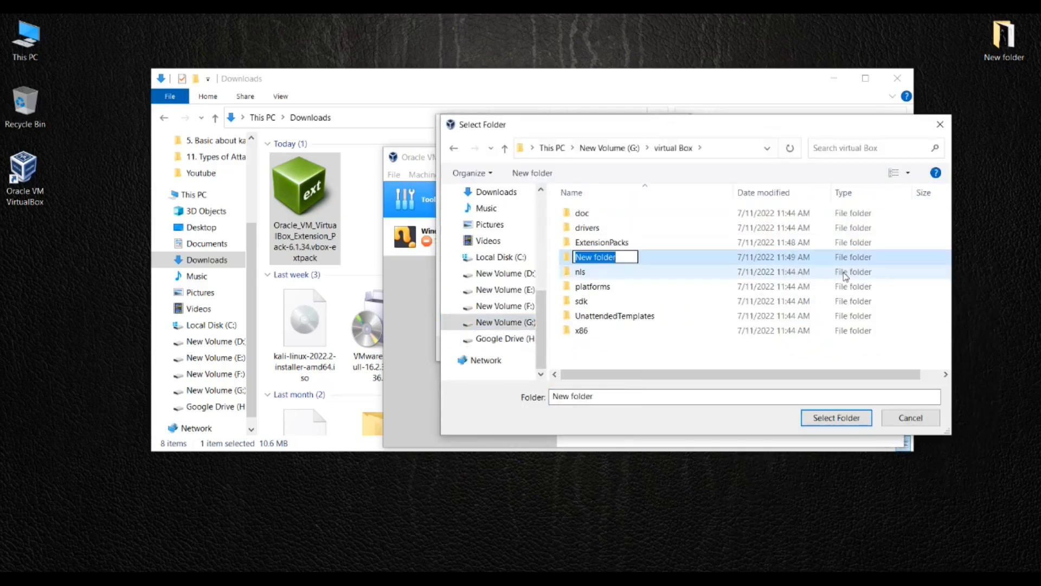
text(Kali)
key(Return)
key(Return)
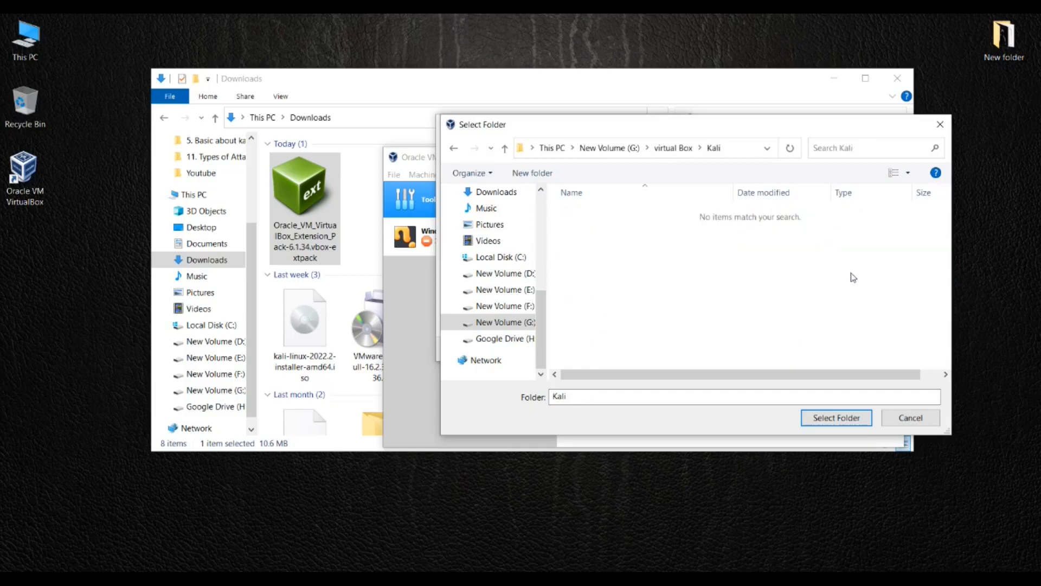
click(835, 425)
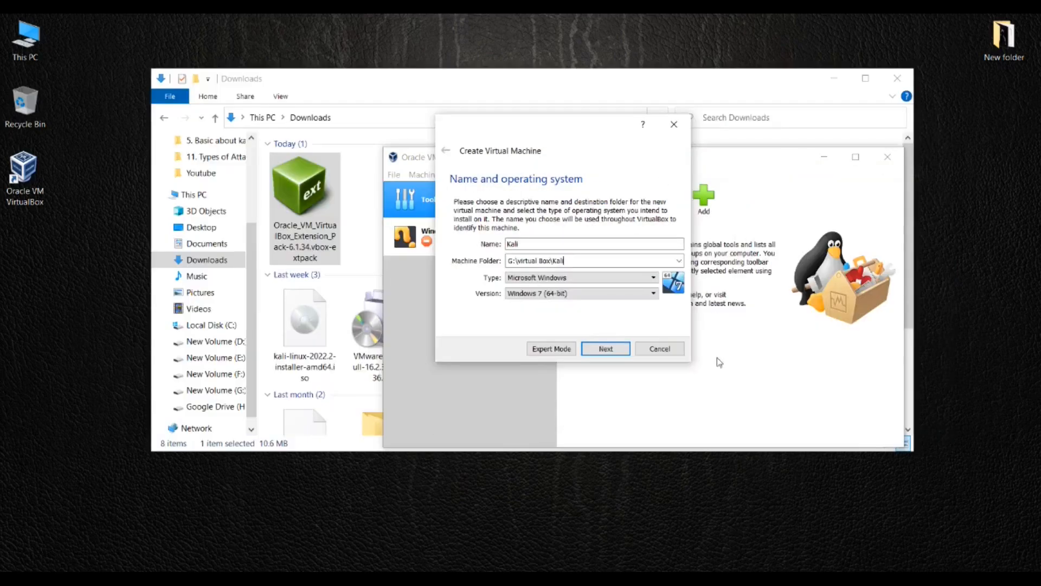
click(548, 279)
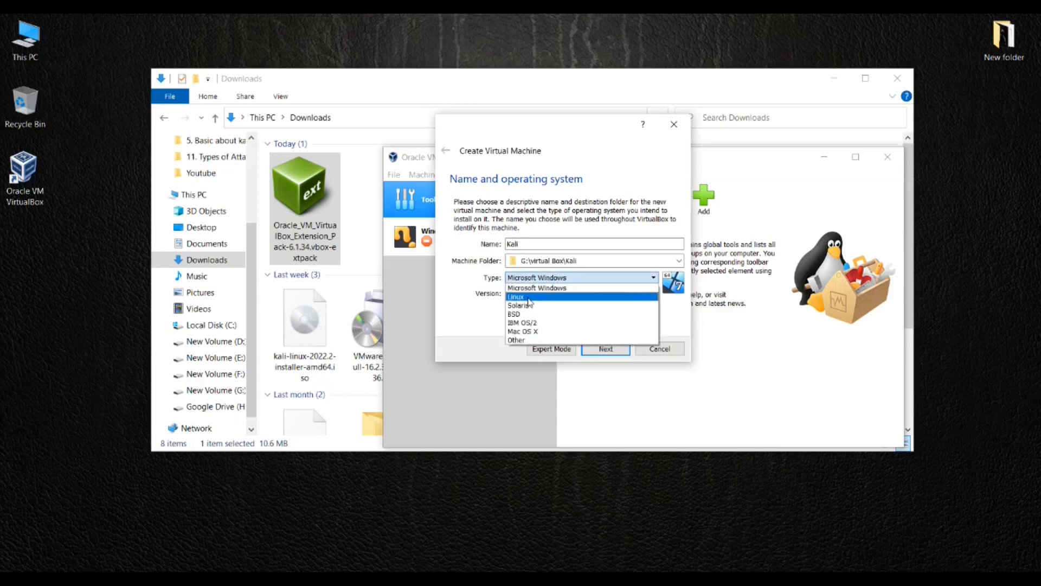
Set Kali's type to Linux and version to Other Linux (64-bit)
click(528, 297)
click(528, 294)
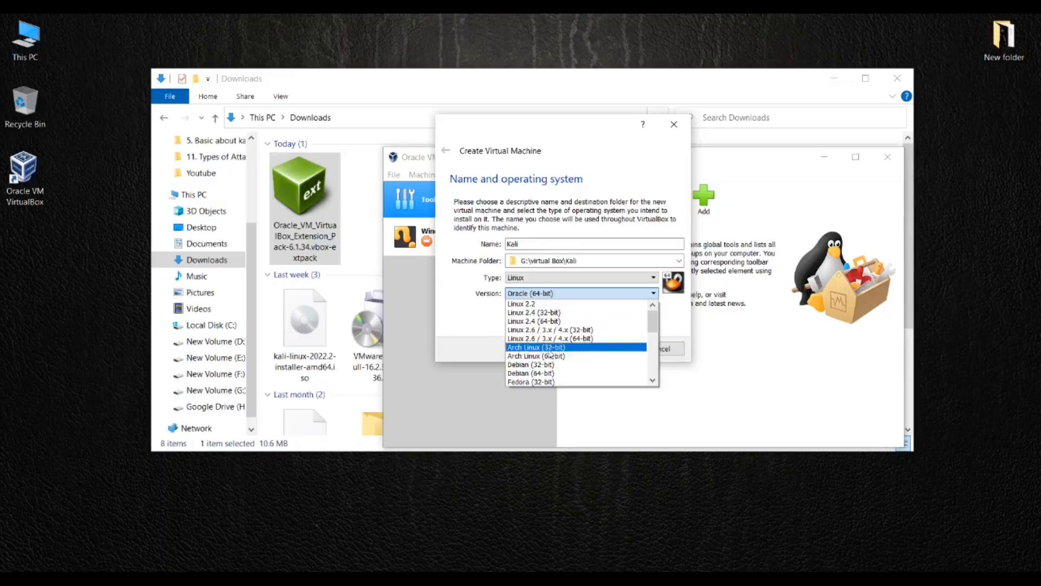
scroll(551, 374, down, 2)
scroll(551, 377, down, 2)
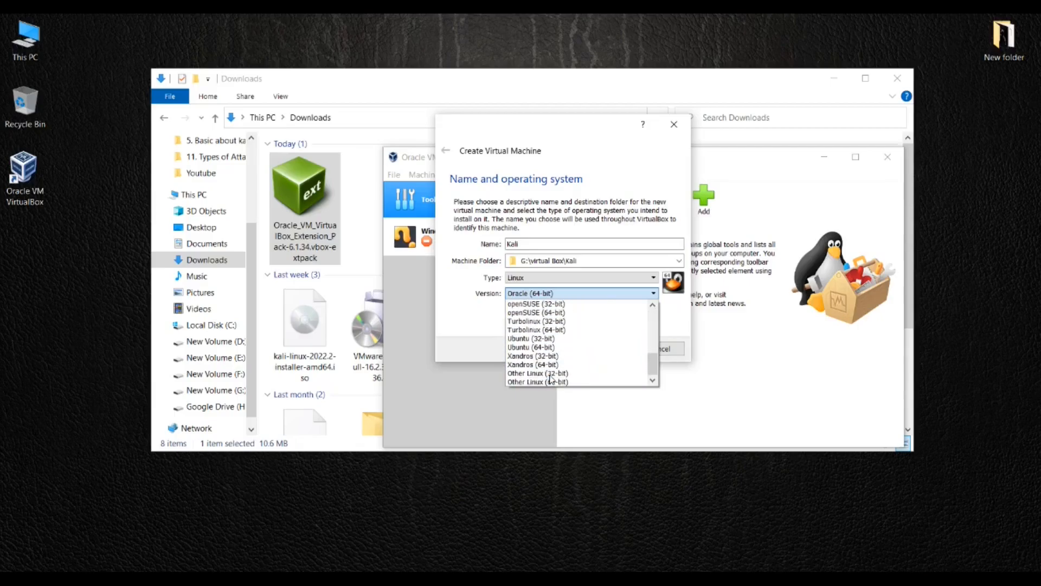
click(550, 382)
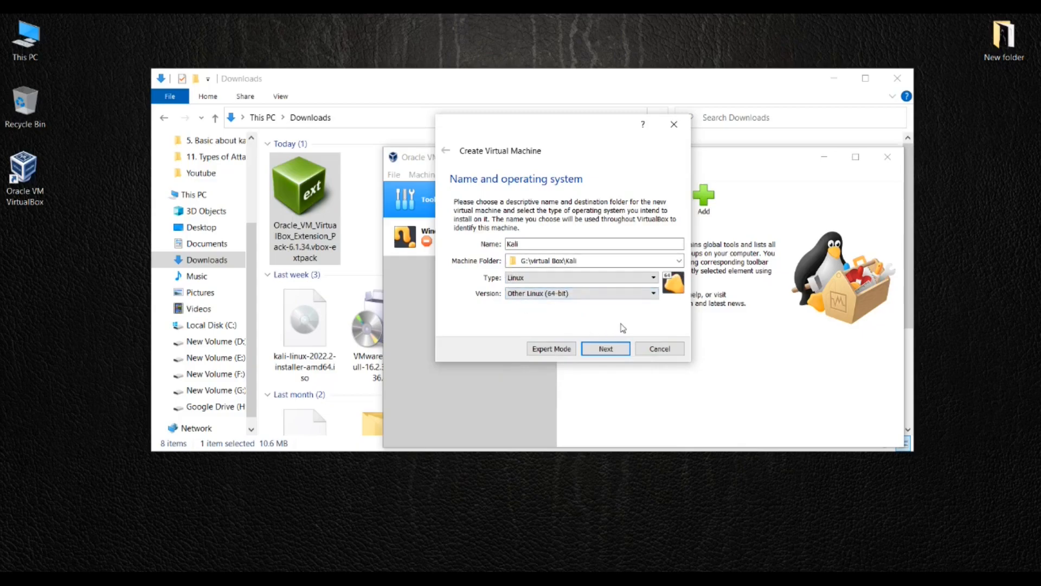
click(606, 349)
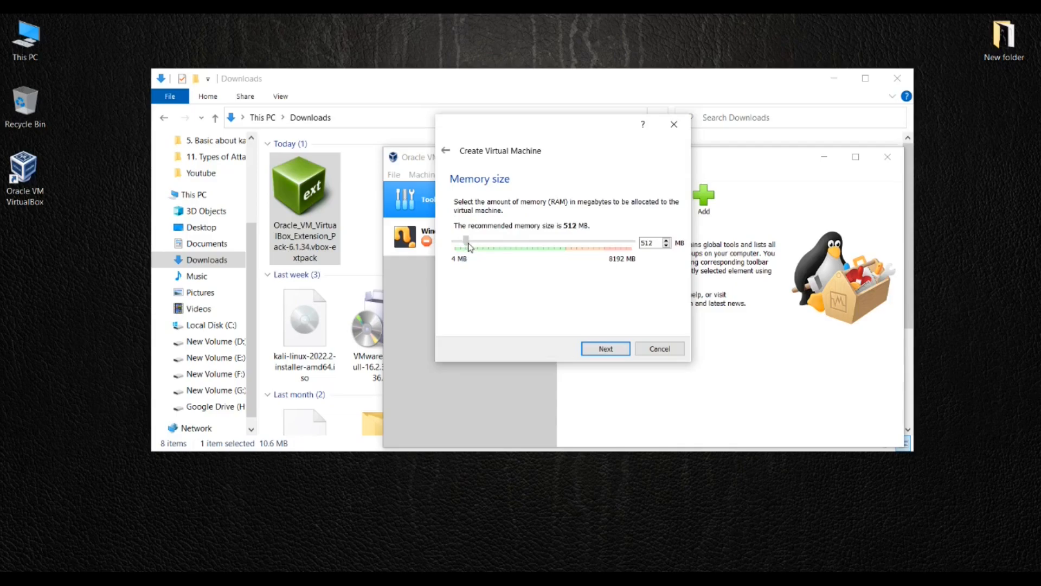
Allocate 4096 MB of memory to the Kali machine
drag(466, 243, 551, 256)
click(604, 349)
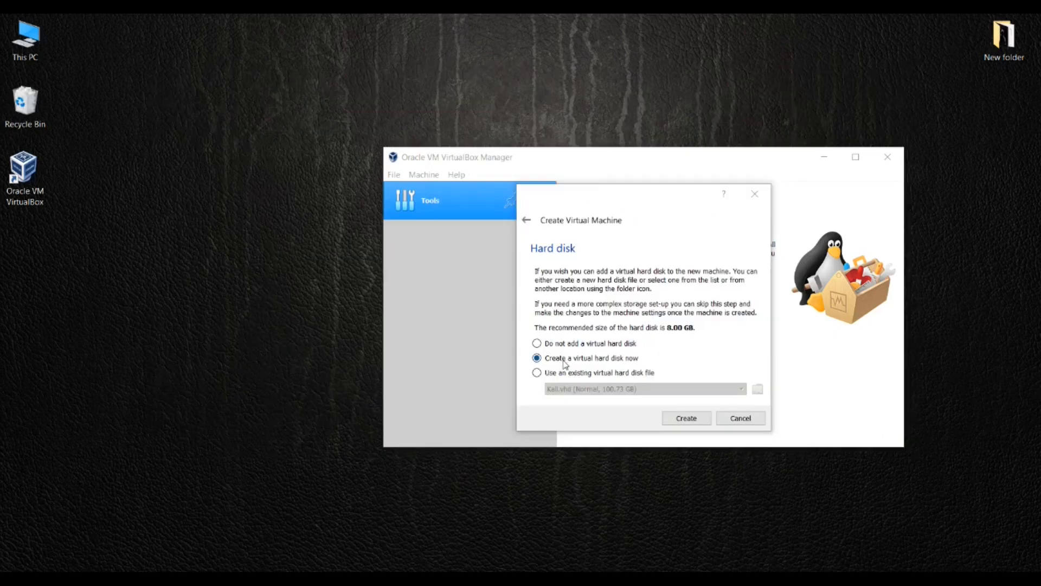
Create a dynamically allocated 80.00 GB VDI virtual disk for Kali
click(695, 421)
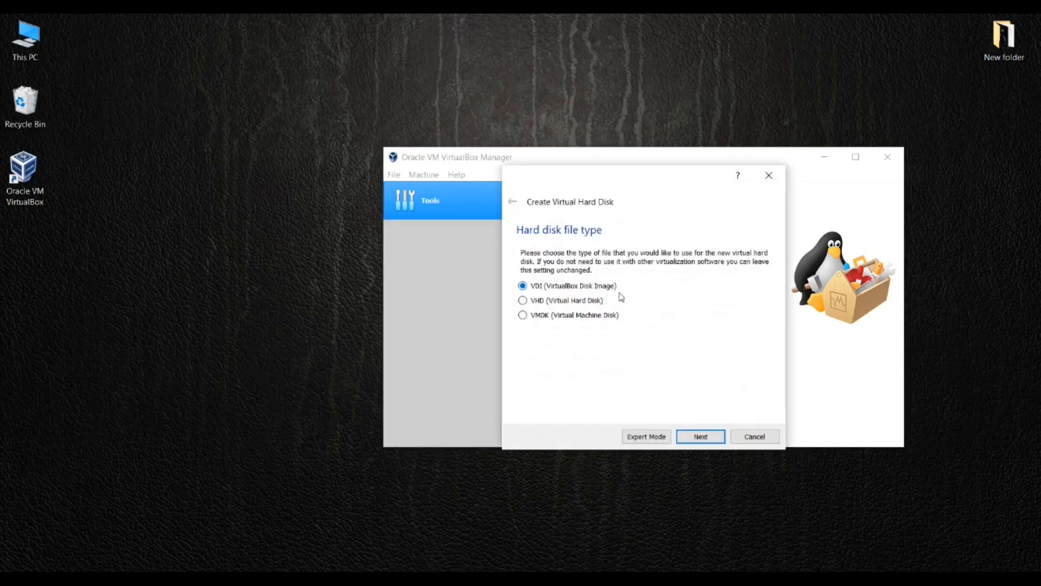
click(703, 437)
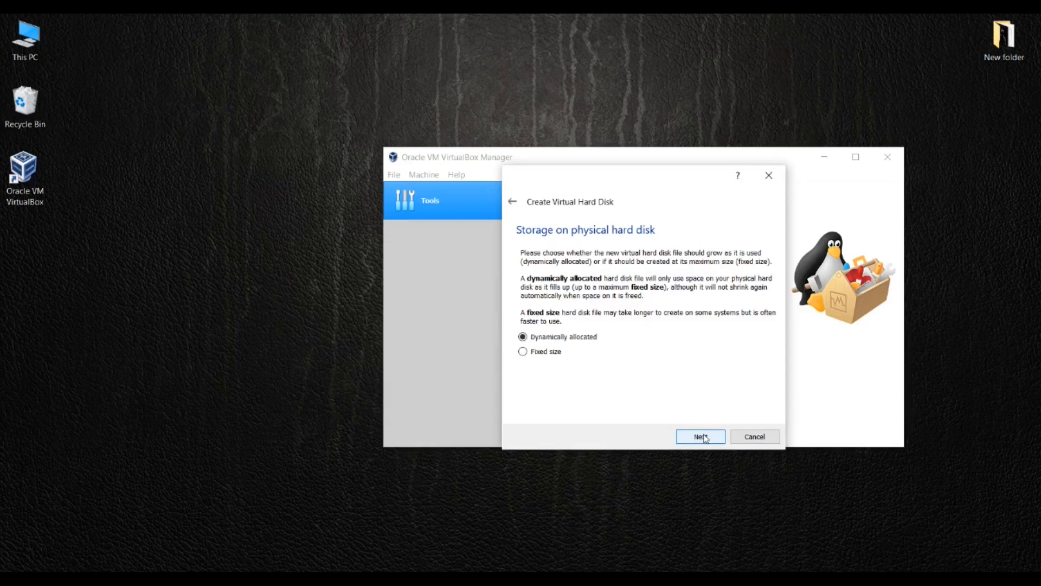
click(701, 437)
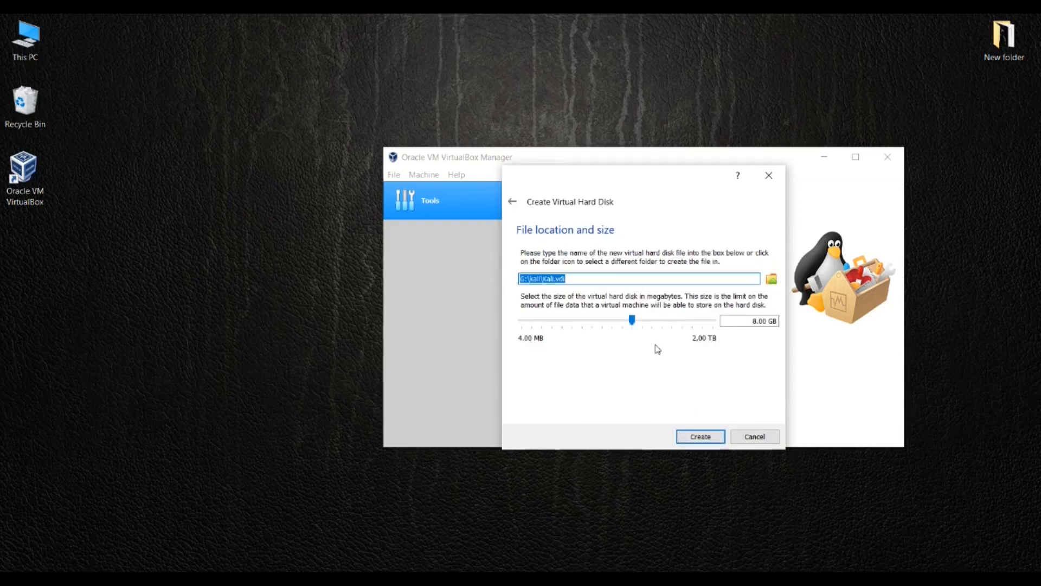
click(631, 321)
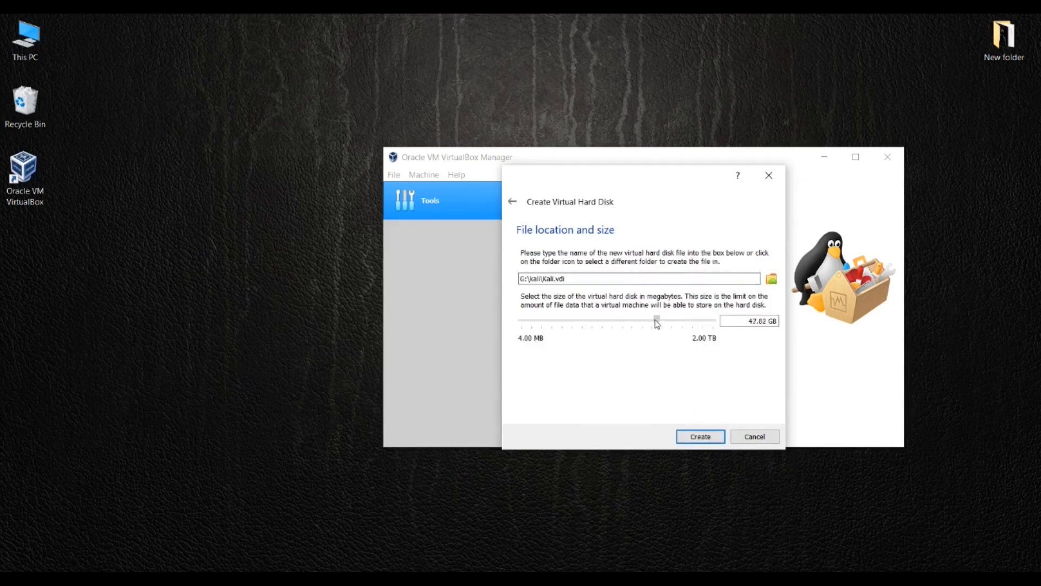
drag(656, 323, 665, 325)
click(714, 437)
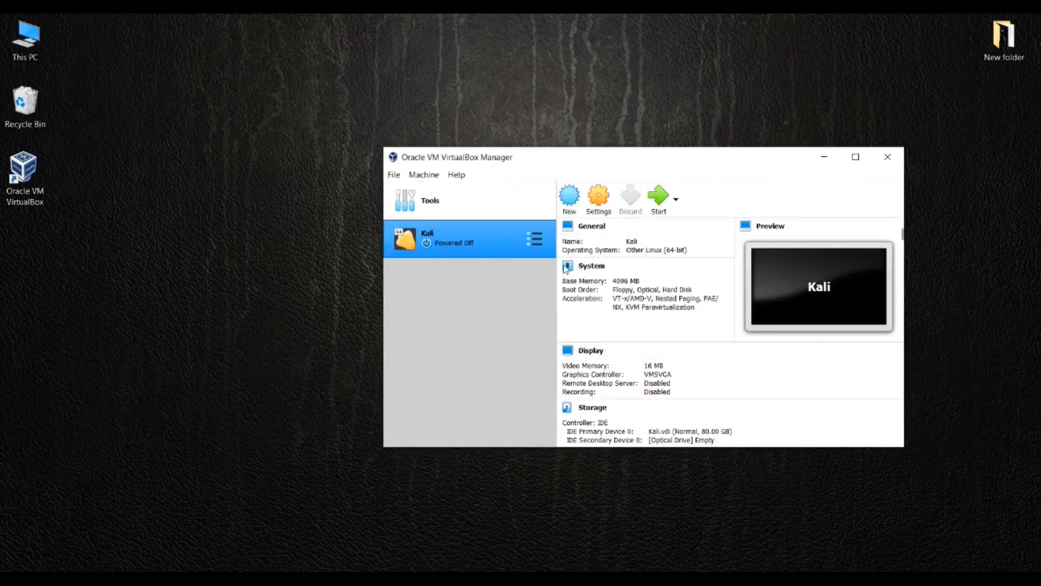
Show the Kali machine's details and open its Settings window
click(530, 241)
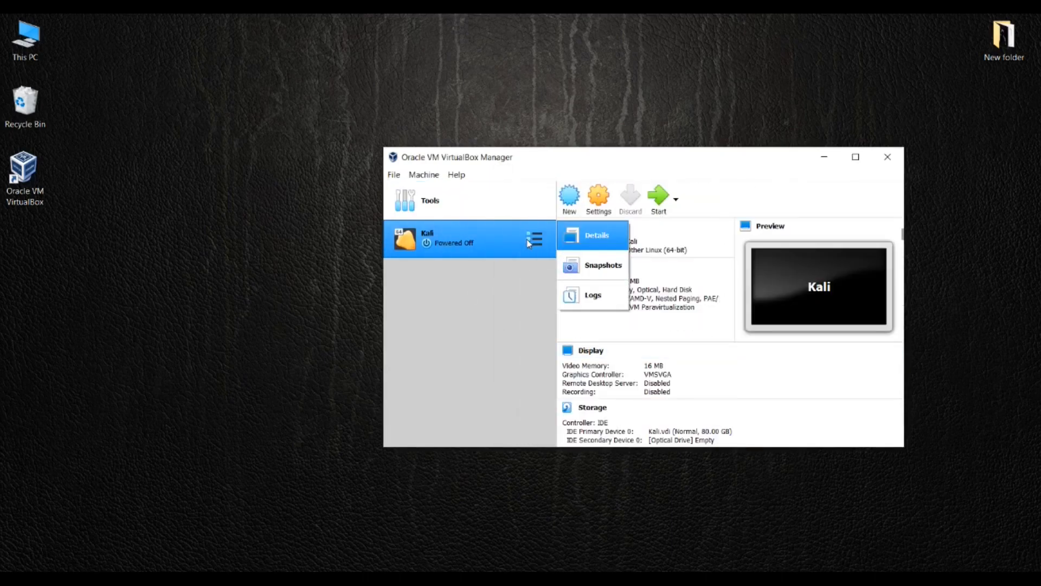
click(506, 246)
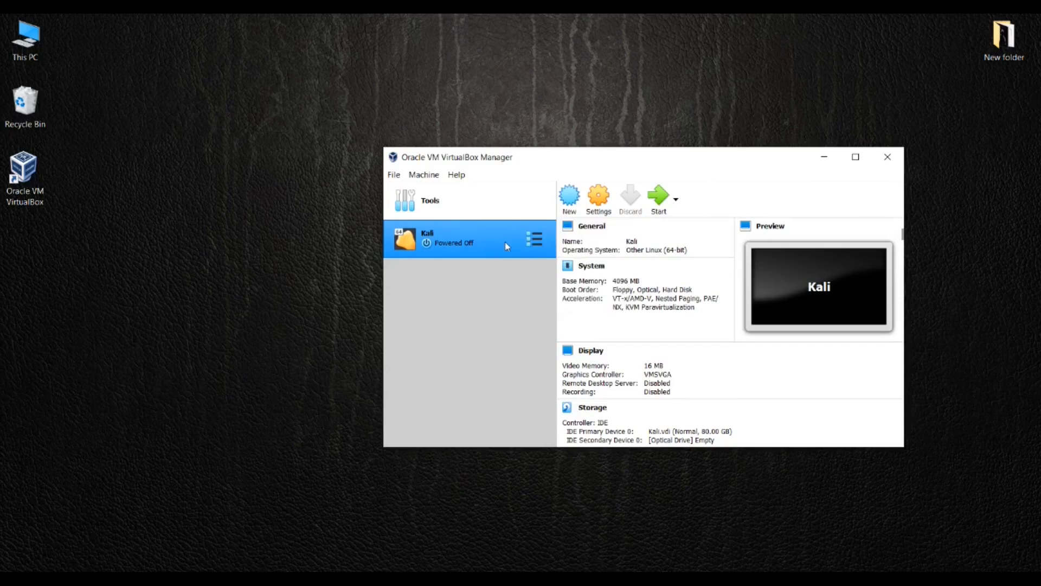
click(599, 204)
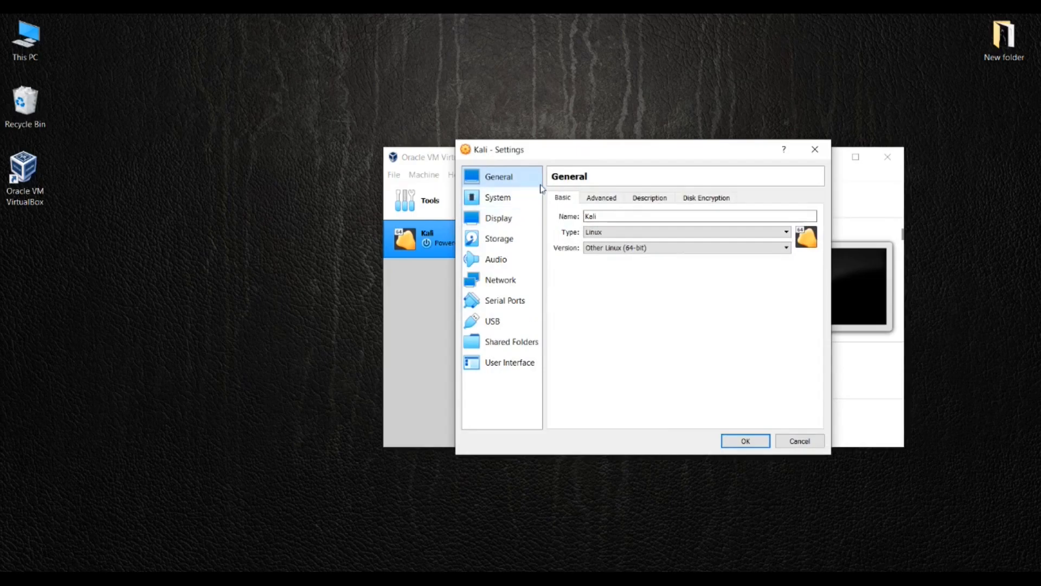
Give Kali 2 CPUs and 80 MB video memory, then select the empty optical drive
click(518, 200)
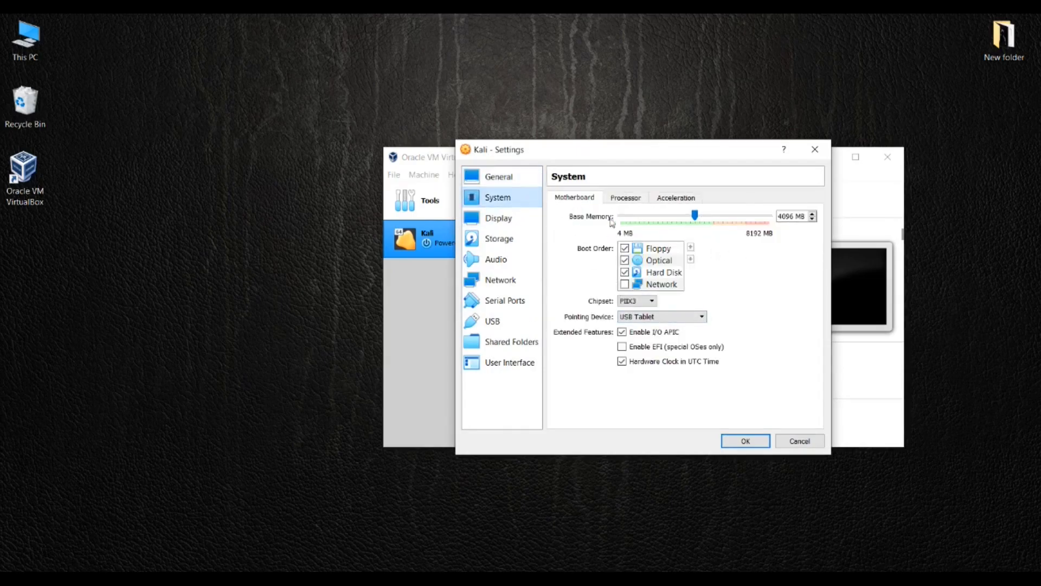
click(621, 198)
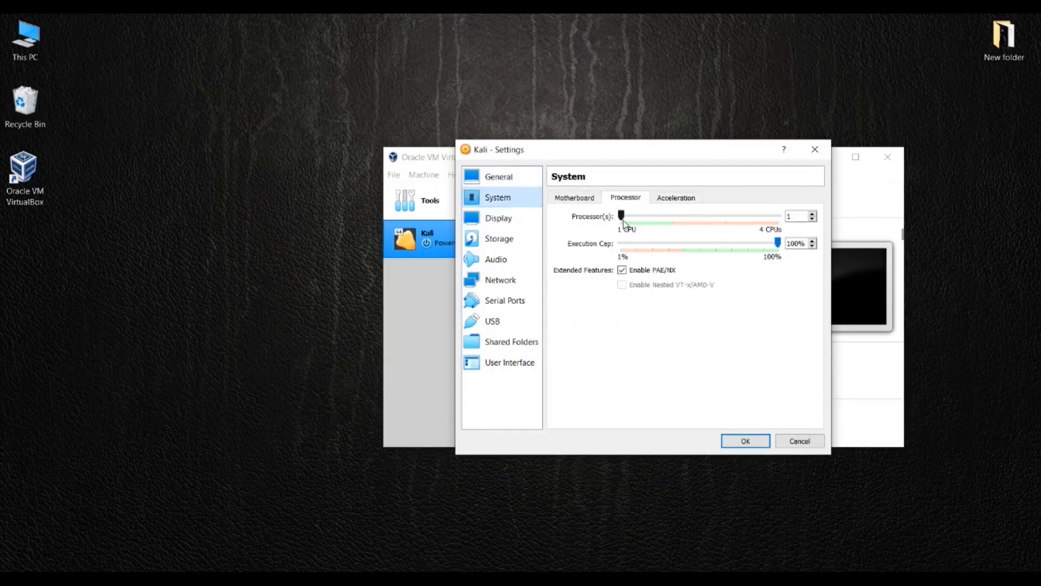
drag(622, 215, 717, 215)
click(498, 218)
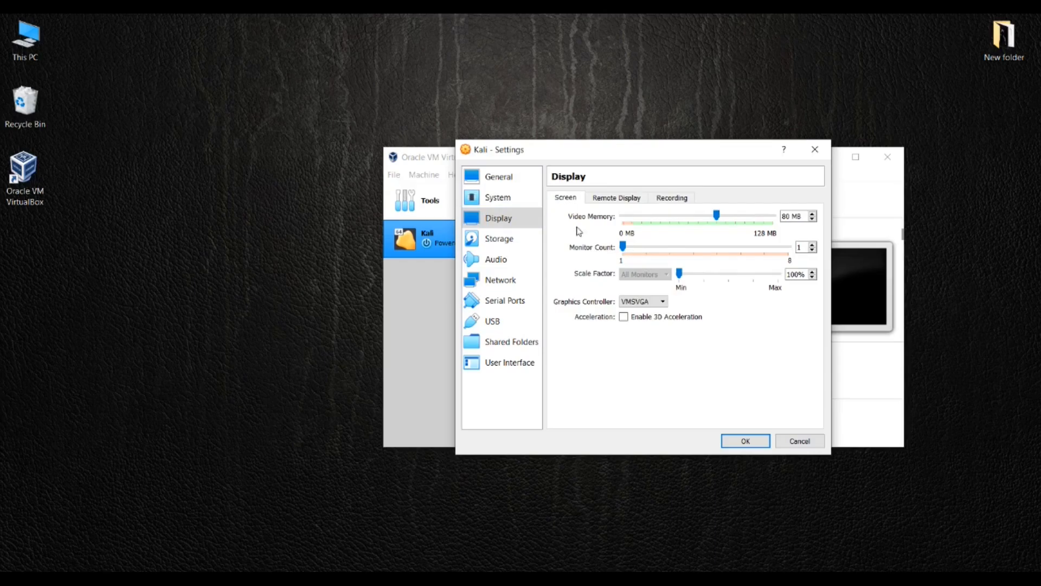
click(672, 198)
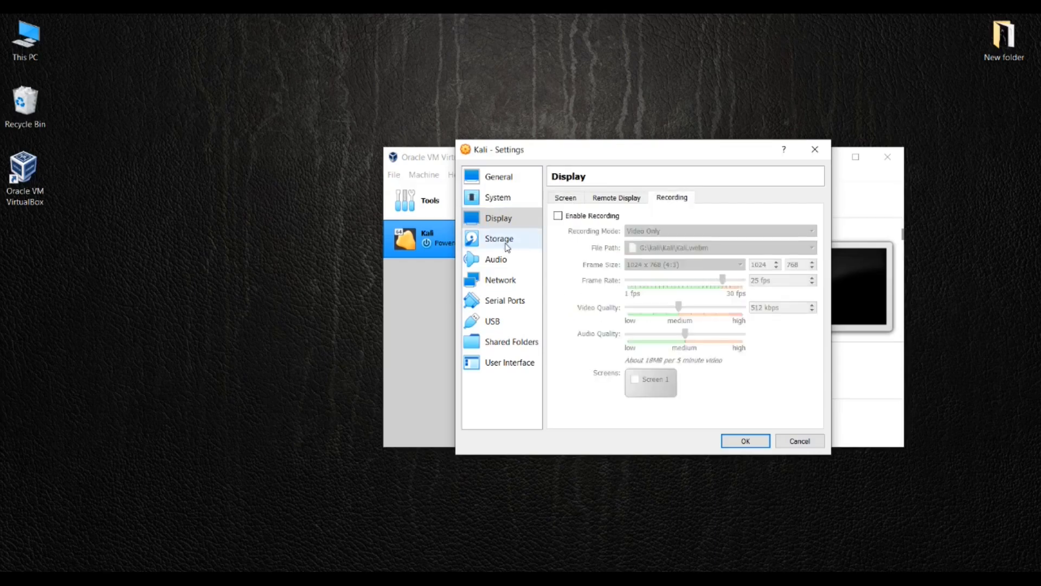
click(507, 246)
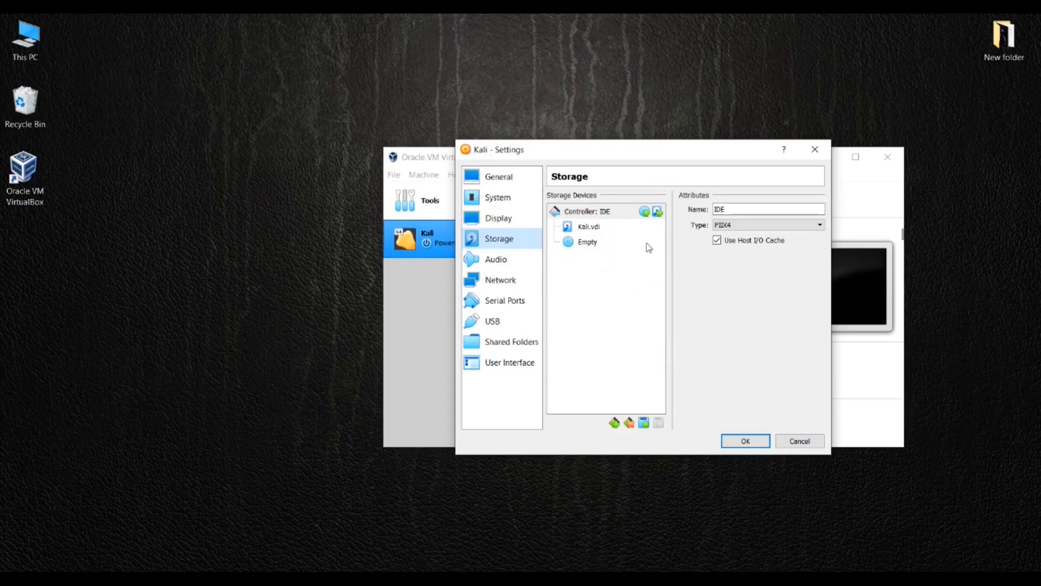
click(594, 249)
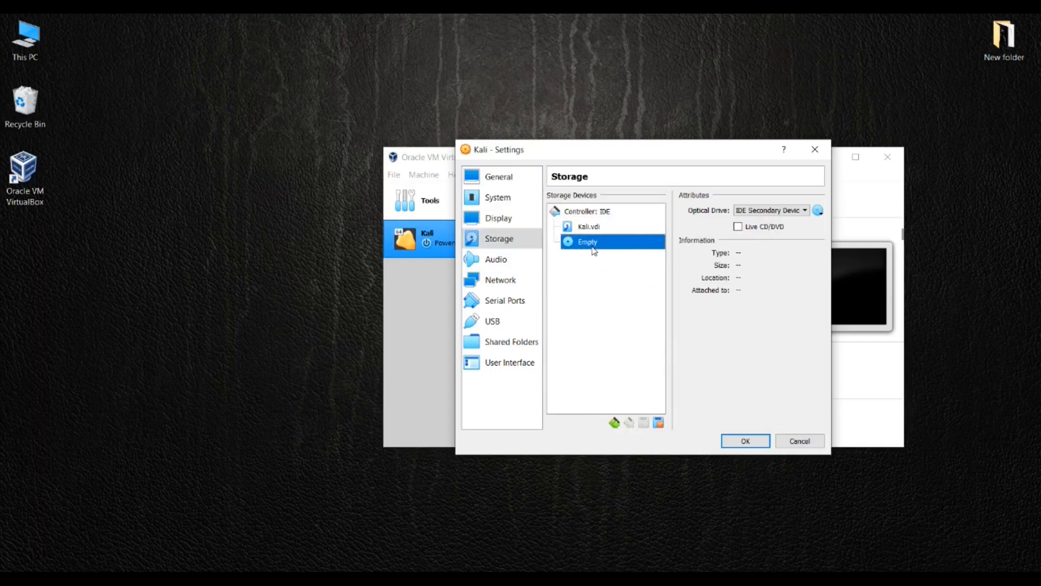
Attach kali-linux-2022.2-installer-amd64.iso to the optical drive, save settings, and start Kali
click(818, 211)
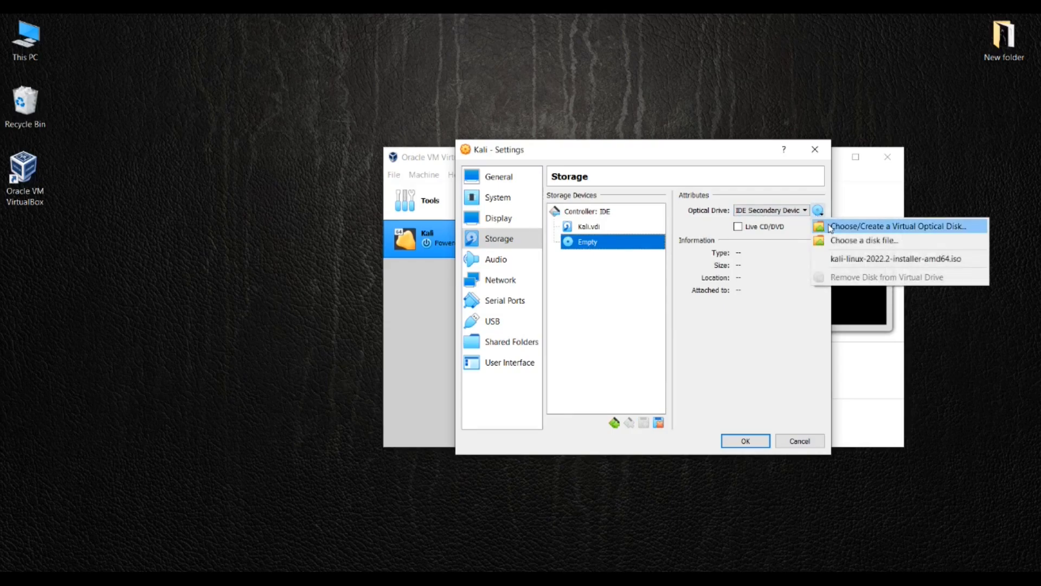
click(839, 243)
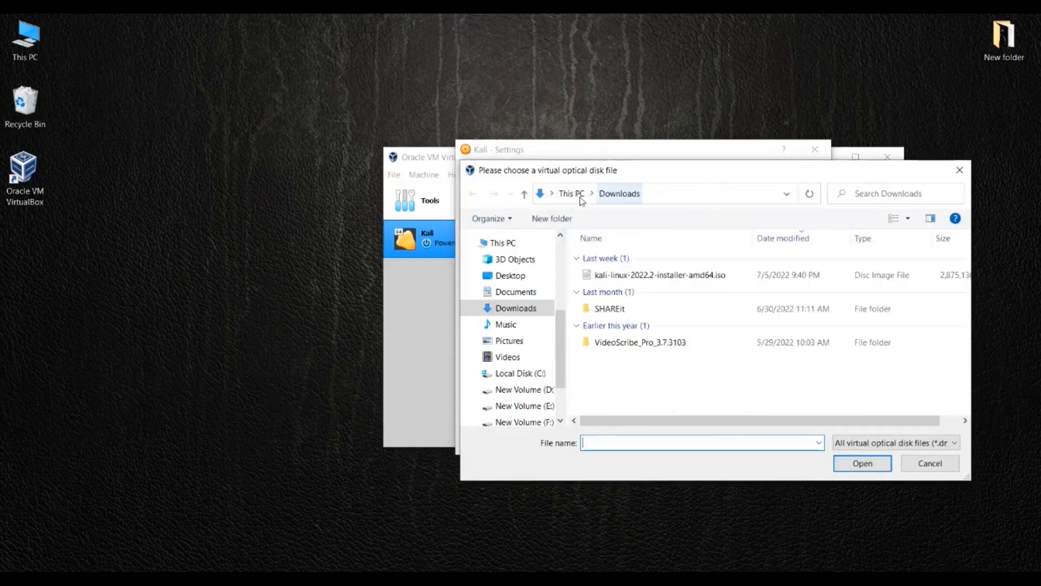
click(632, 277)
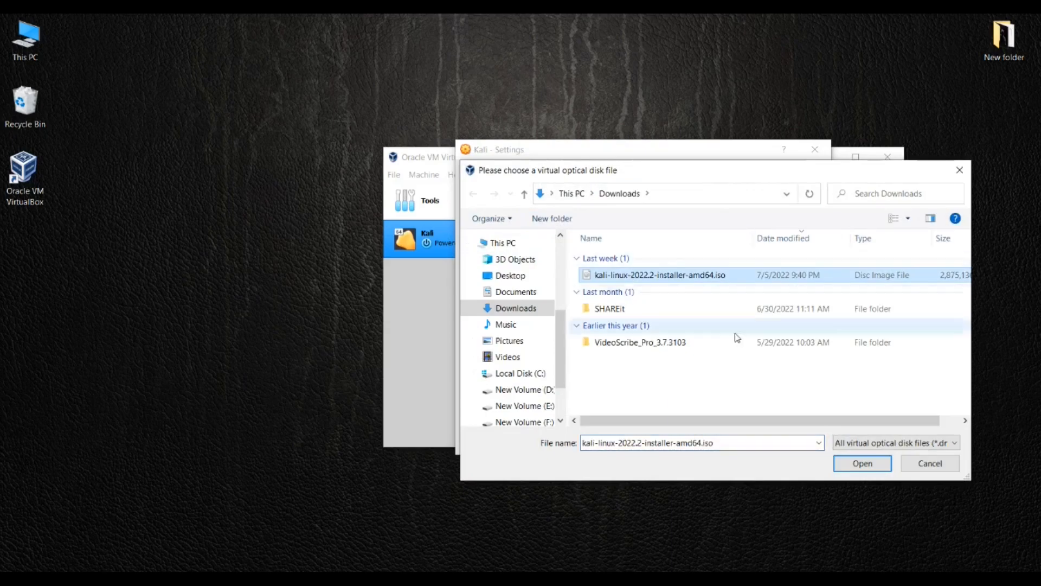
click(863, 467)
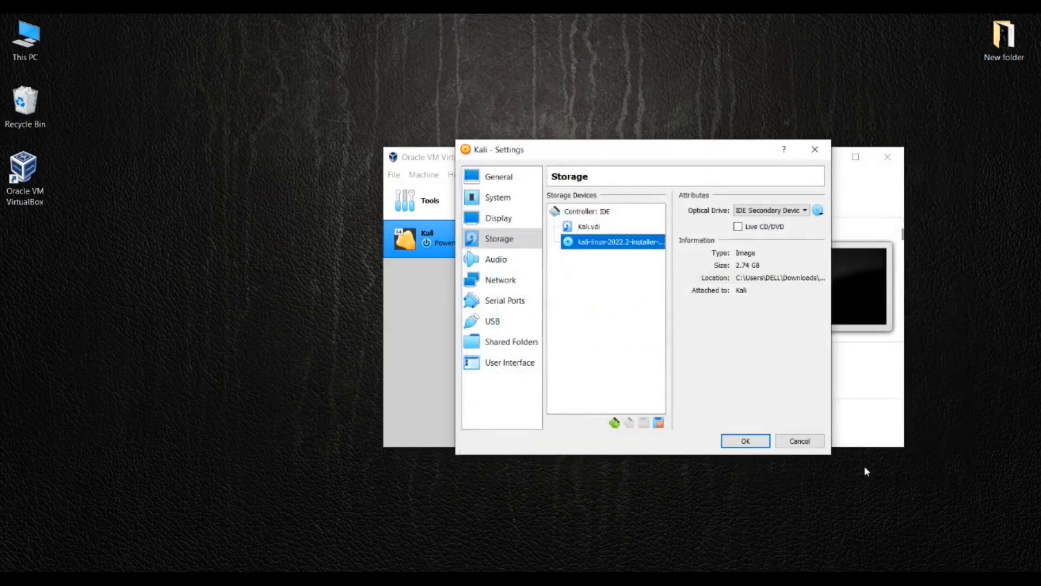
click(745, 441)
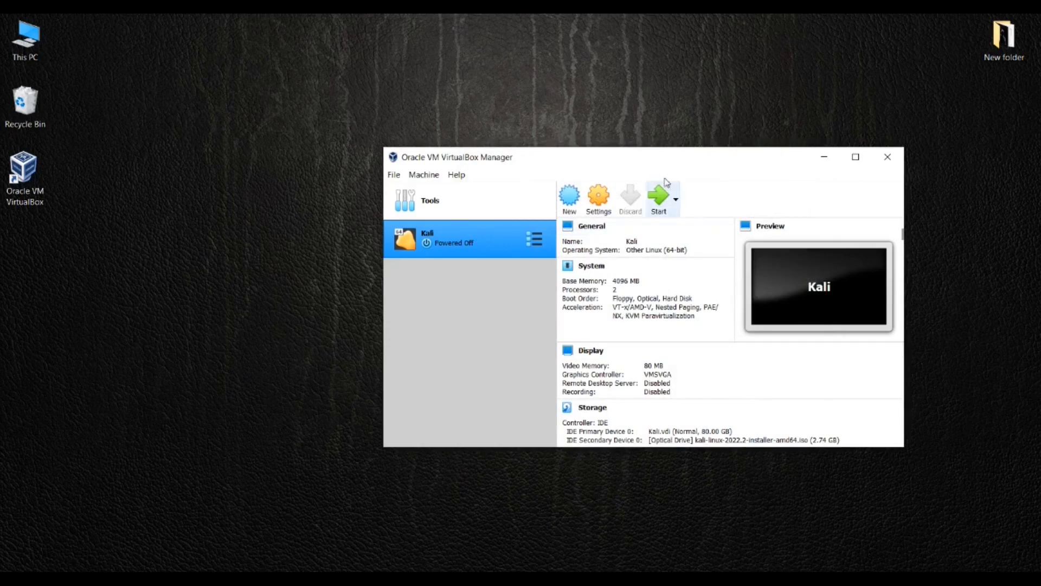
click(659, 205)
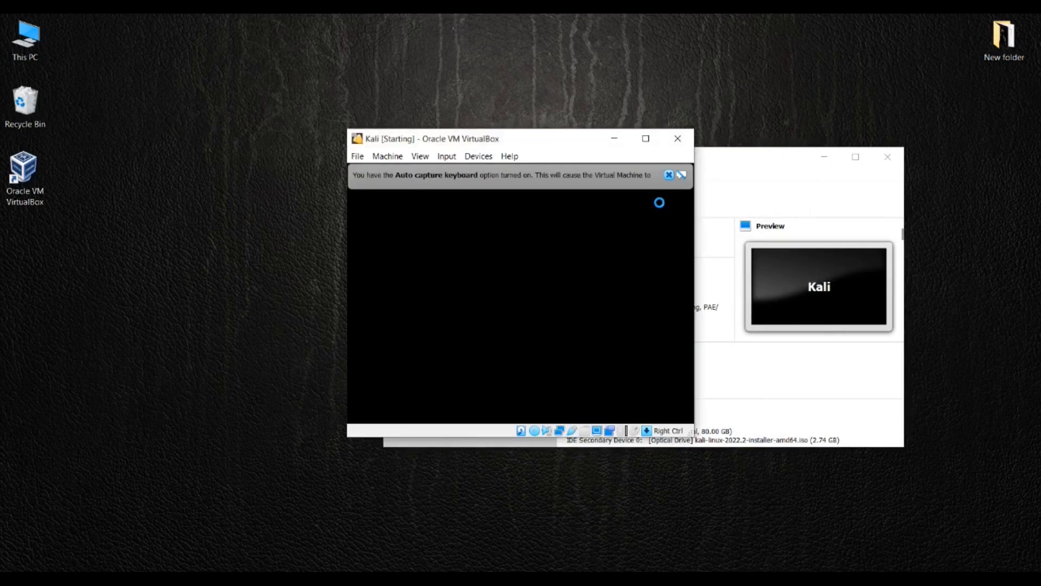
Maximize the Kali VM window, dismiss the auto-capture notice, and launch Graphical install
click(646, 138)
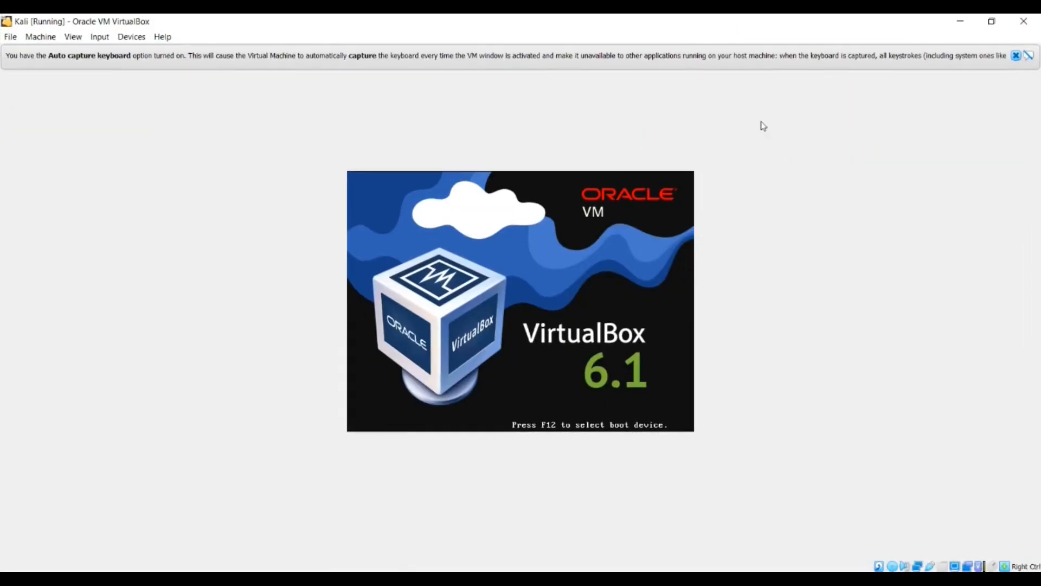
click(1017, 57)
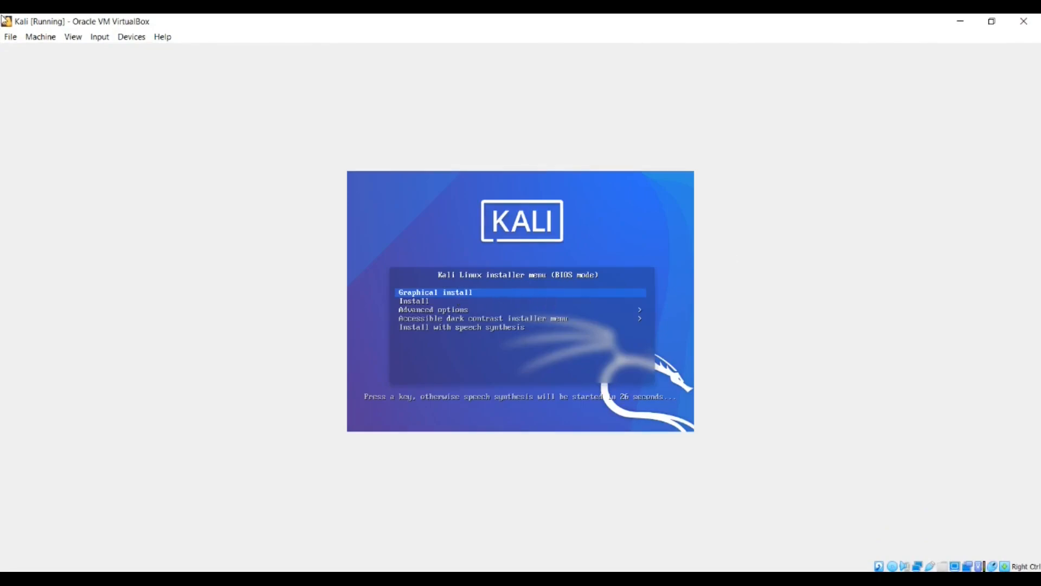
key(Return)
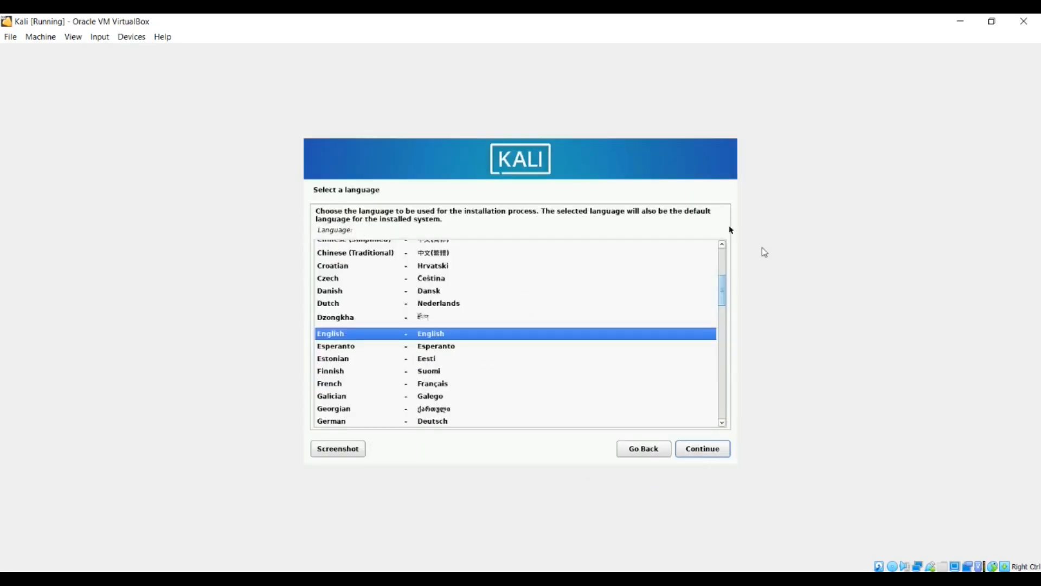
Accept English language, United States location and American English keyboard
click(703, 450)
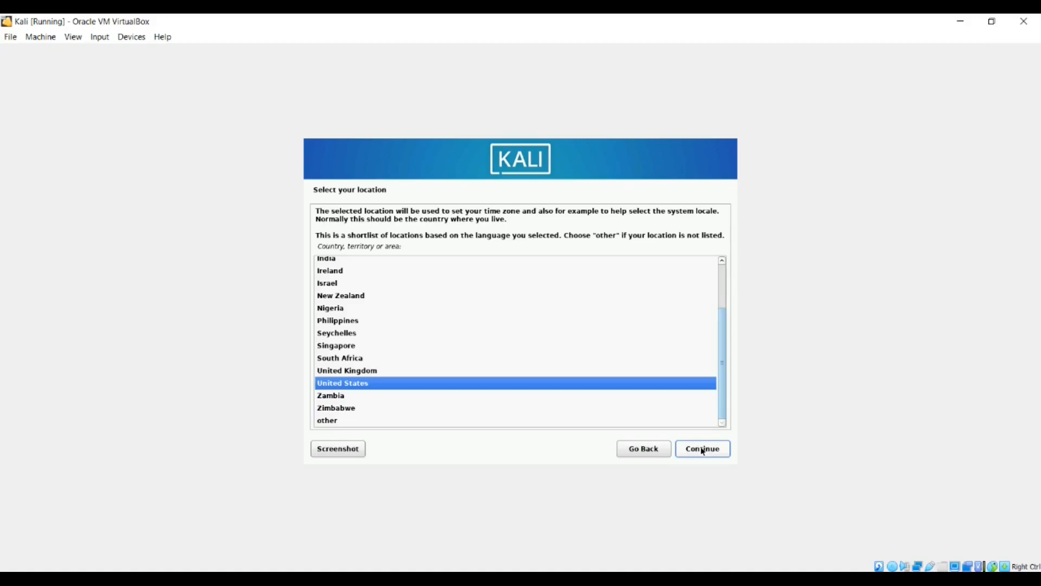
click(704, 450)
click(703, 450)
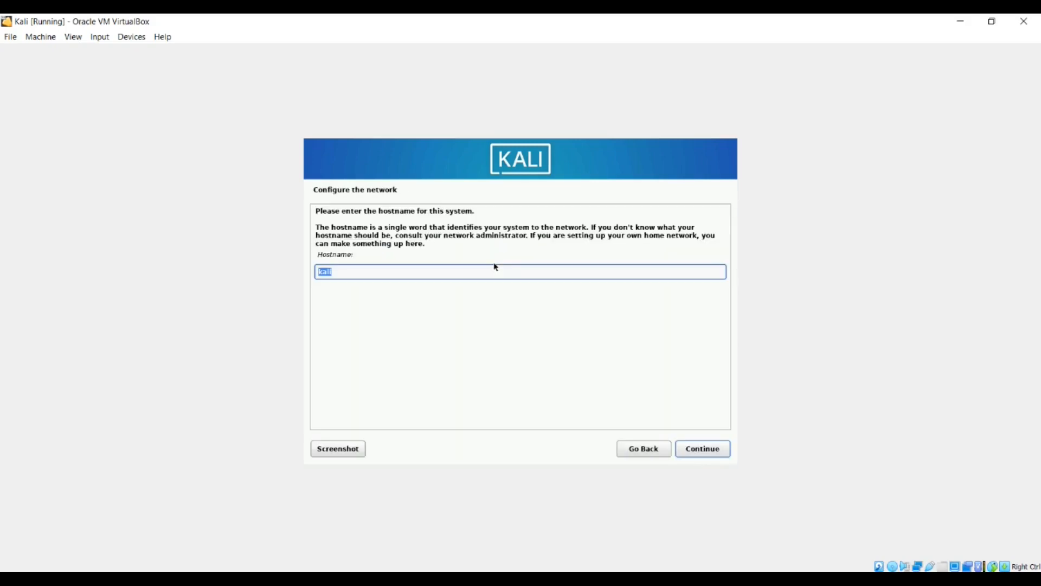
Set the hostname to windows and leave the domain name blank
text(windows)
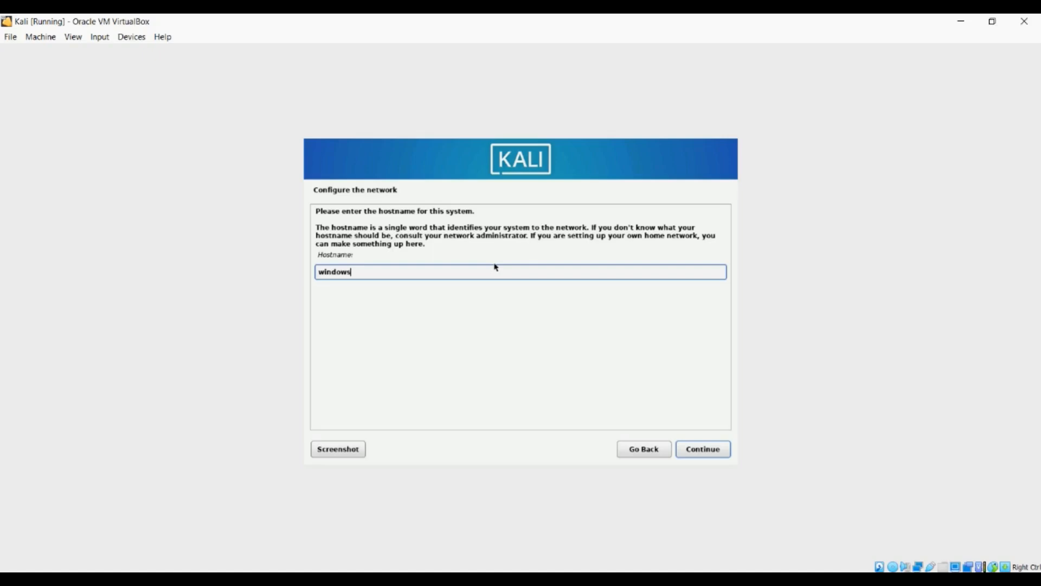
click(700, 449)
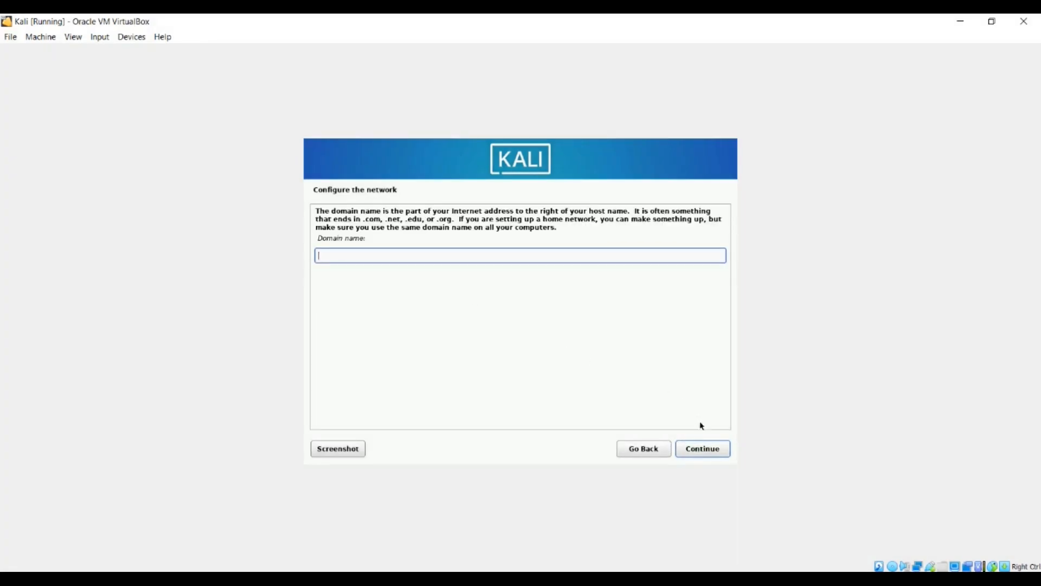
click(701, 449)
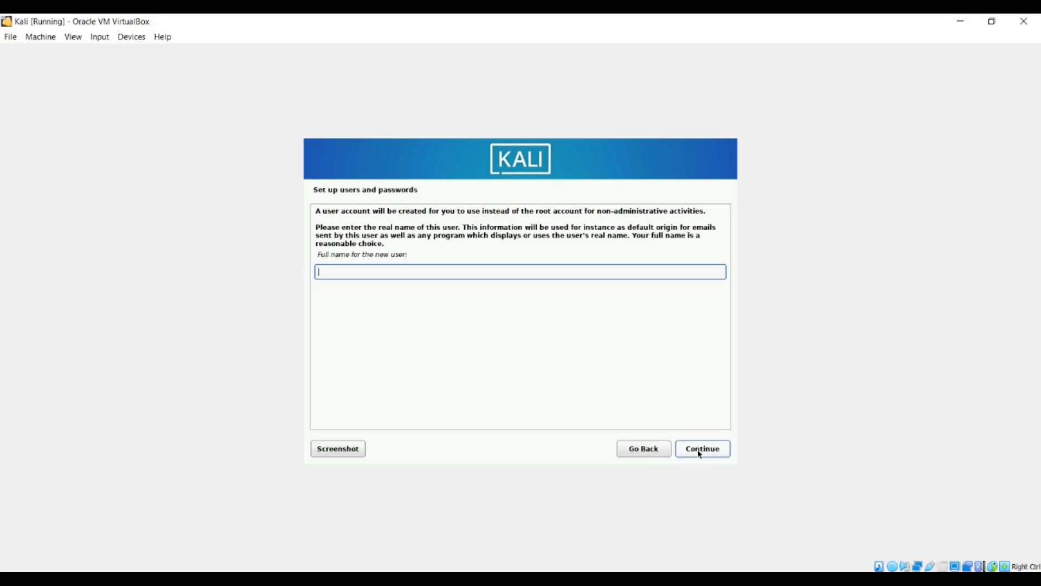
Enter the new user's full name and accept the suggested username
text(DarkPrince)
click(726, 449)
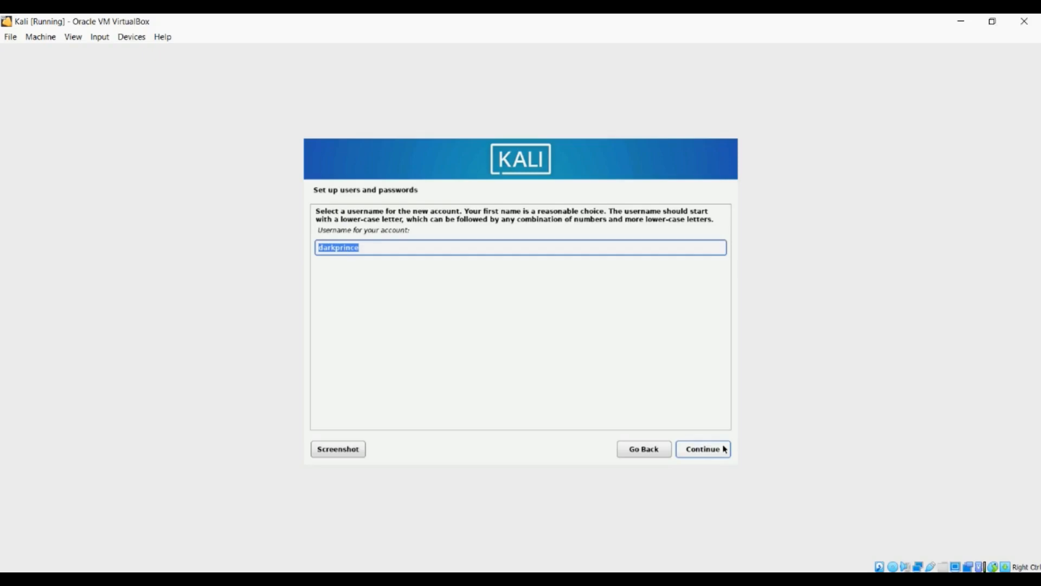
click(725, 450)
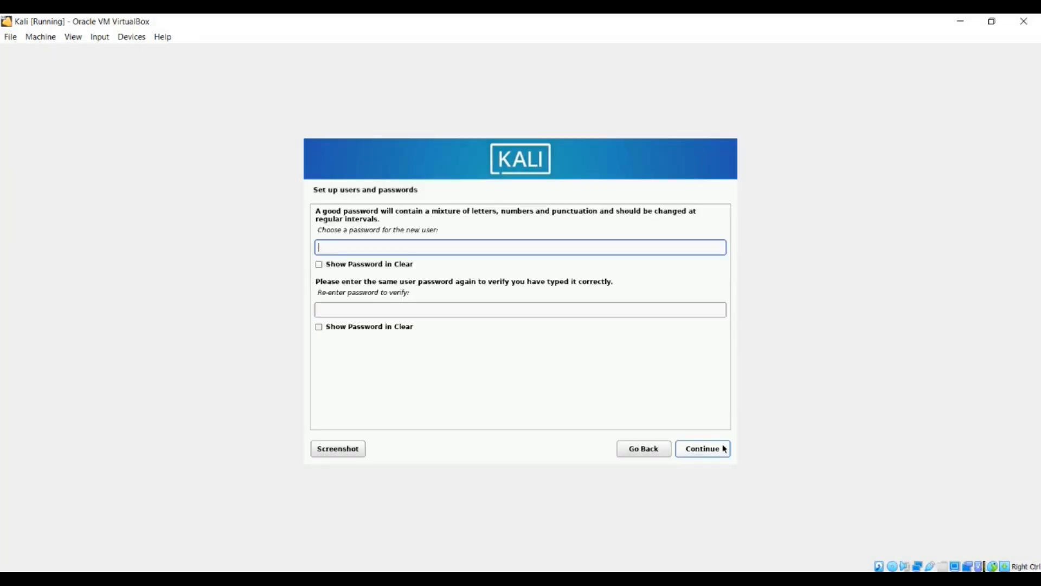
Set and confirm the account password, then accept the time zone setting
text(kali)
text(••••)
click(605, 310)
text(•••••)
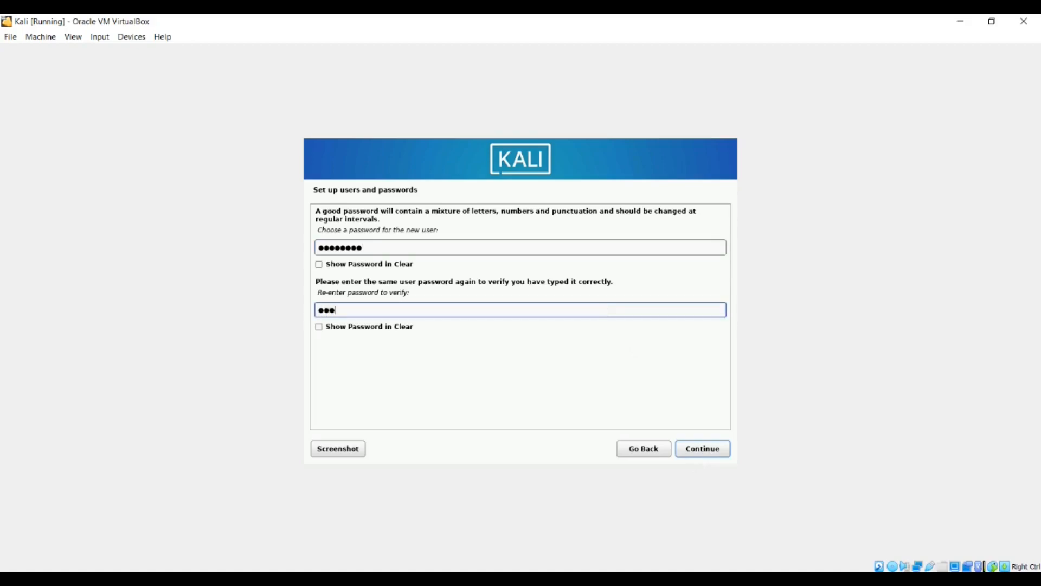
text(•••)
click(707, 449)
click(708, 450)
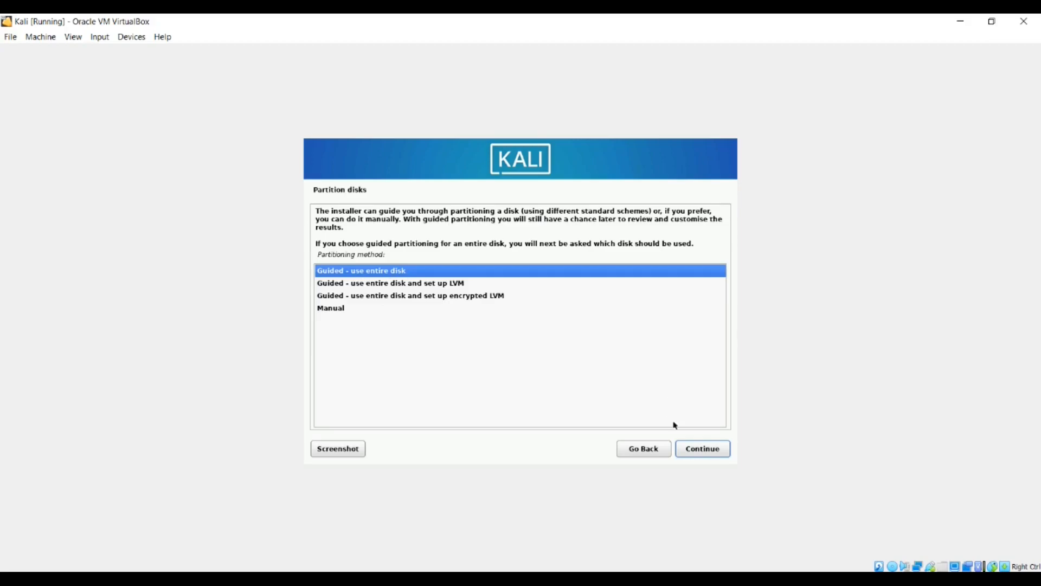
Partition disk sda with guided entire-disk, all files in one partition, and write the changes
click(700, 450)
click(702, 452)
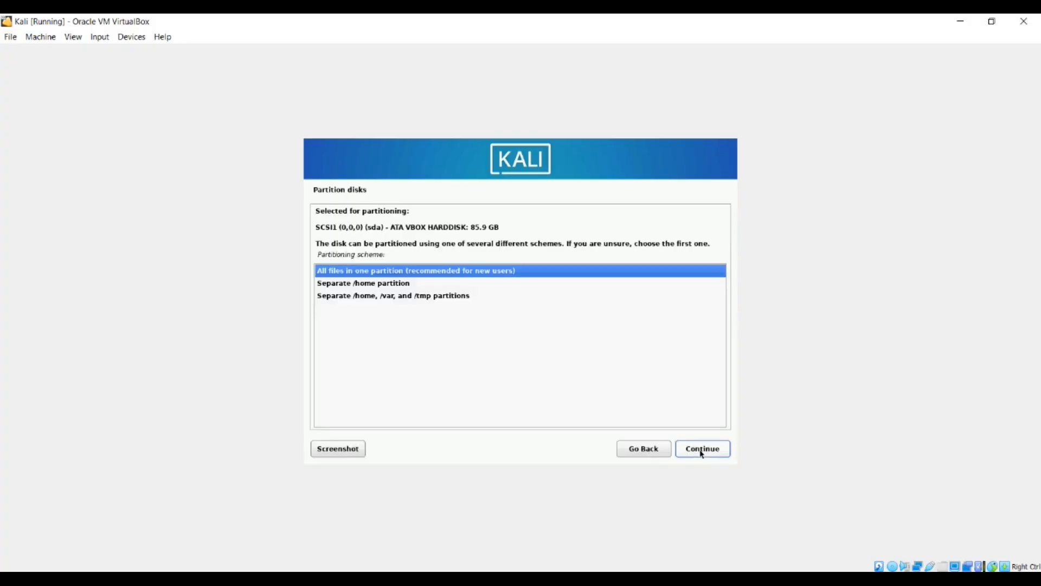
click(702, 452)
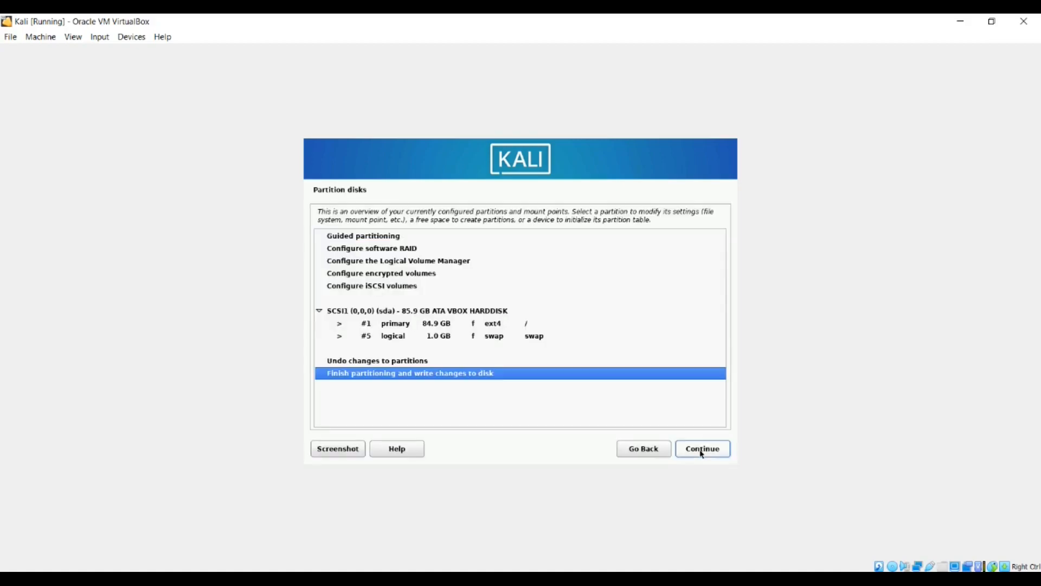
click(702, 451)
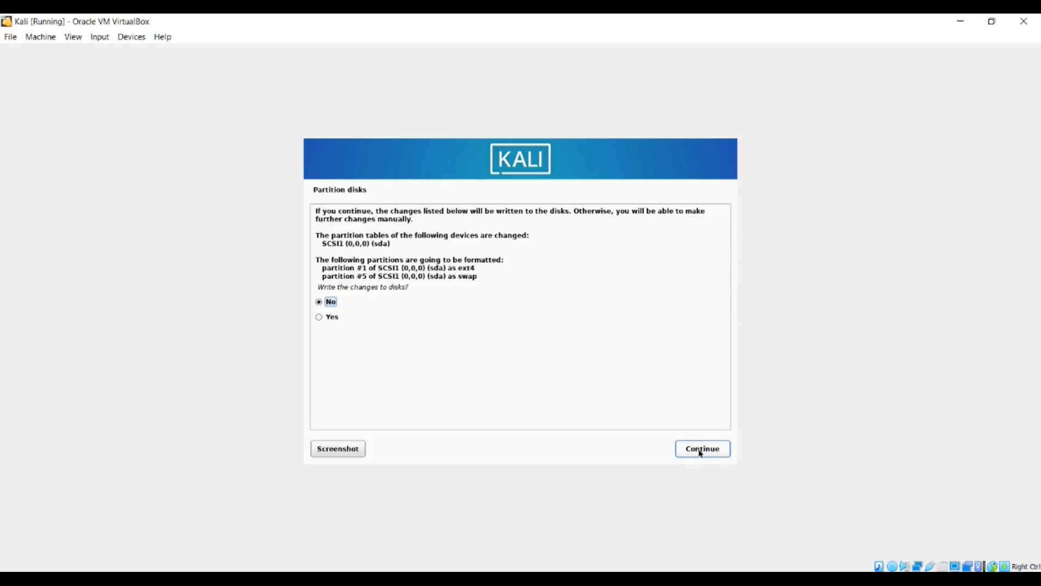
click(319, 319)
click(715, 450)
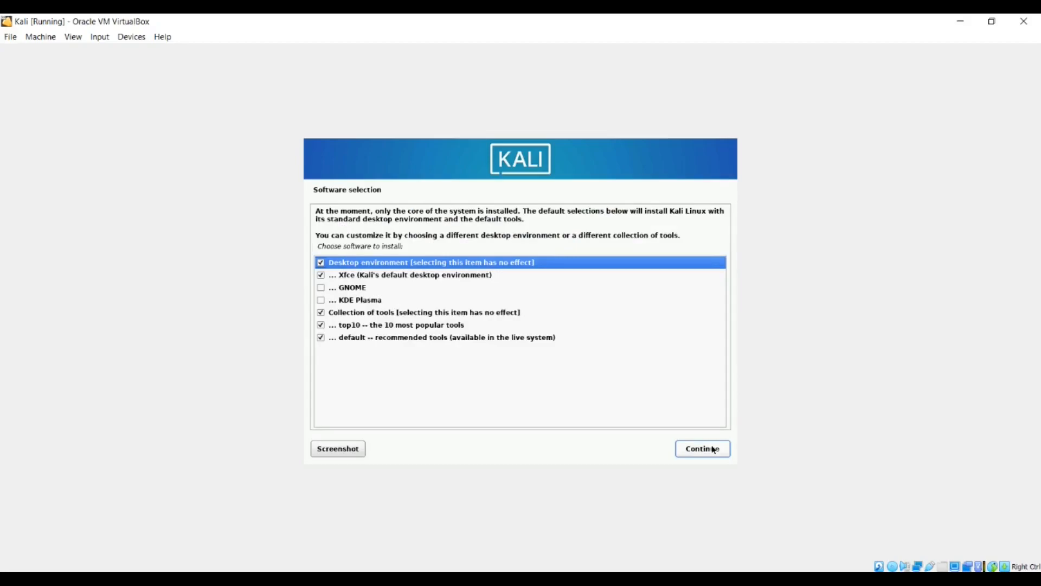
Add GNOME to the software selection and keep gdm3 as the display manager
click(324, 289)
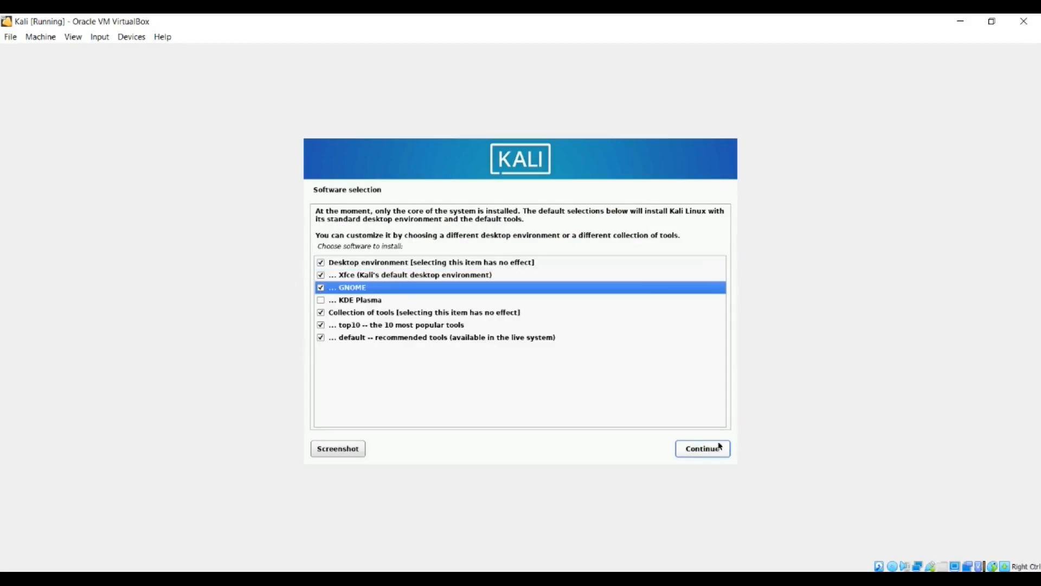
click(714, 449)
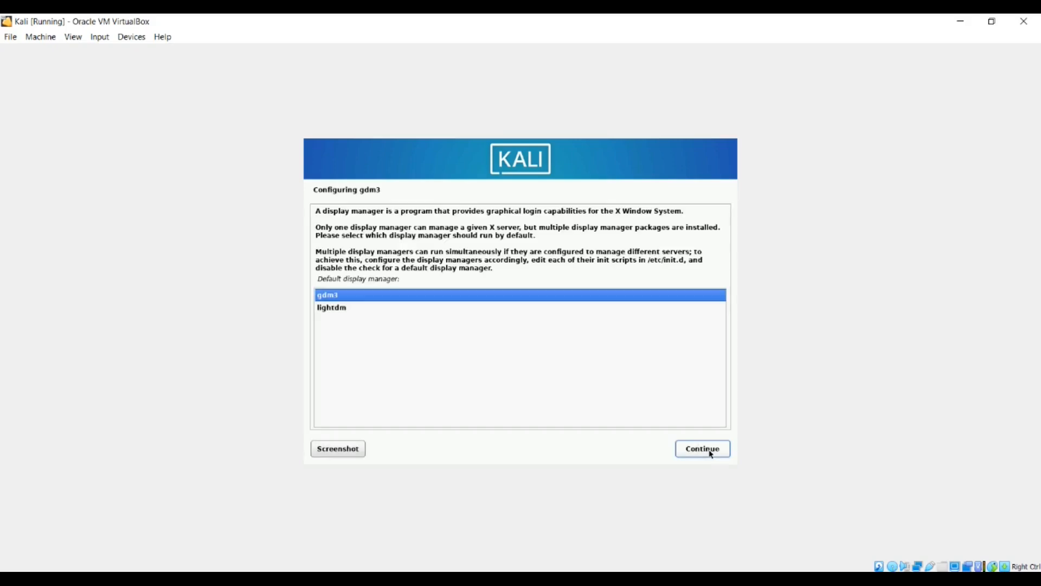
click(693, 453)
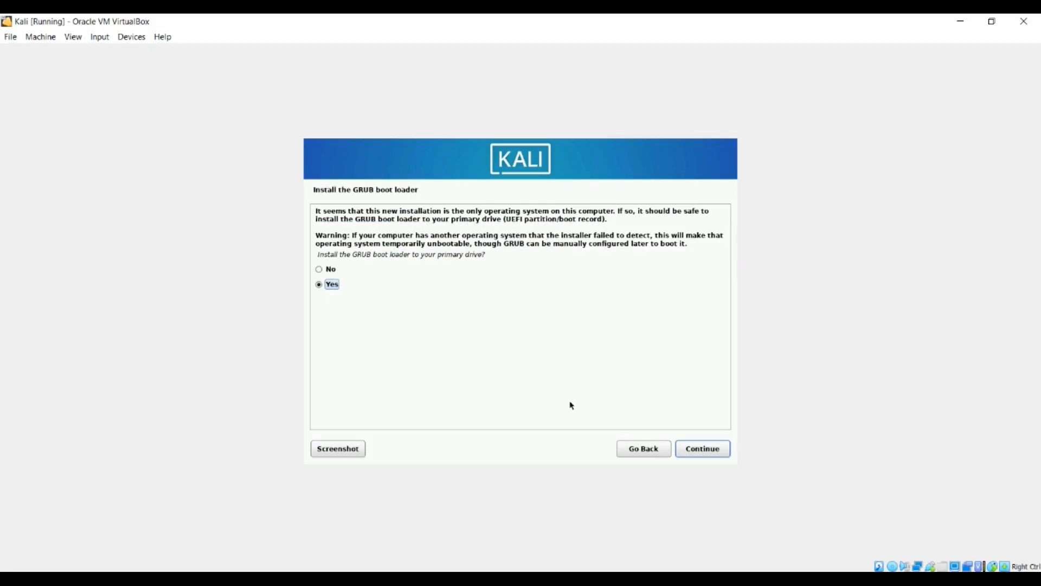
Install the GRUB boot loader onto /dev/sda and finish the installation
click(698, 448)
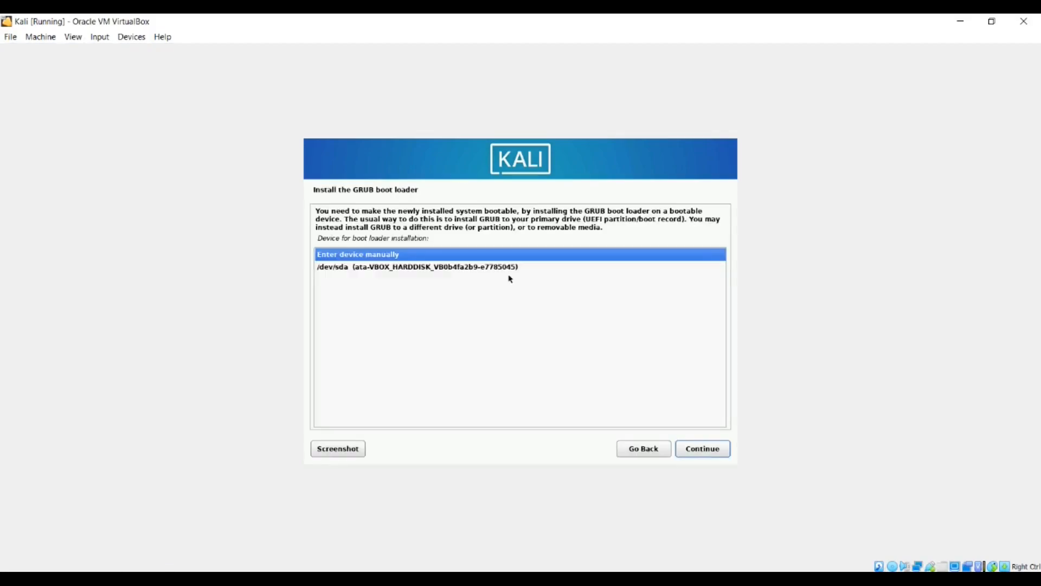
click(493, 268)
click(723, 452)
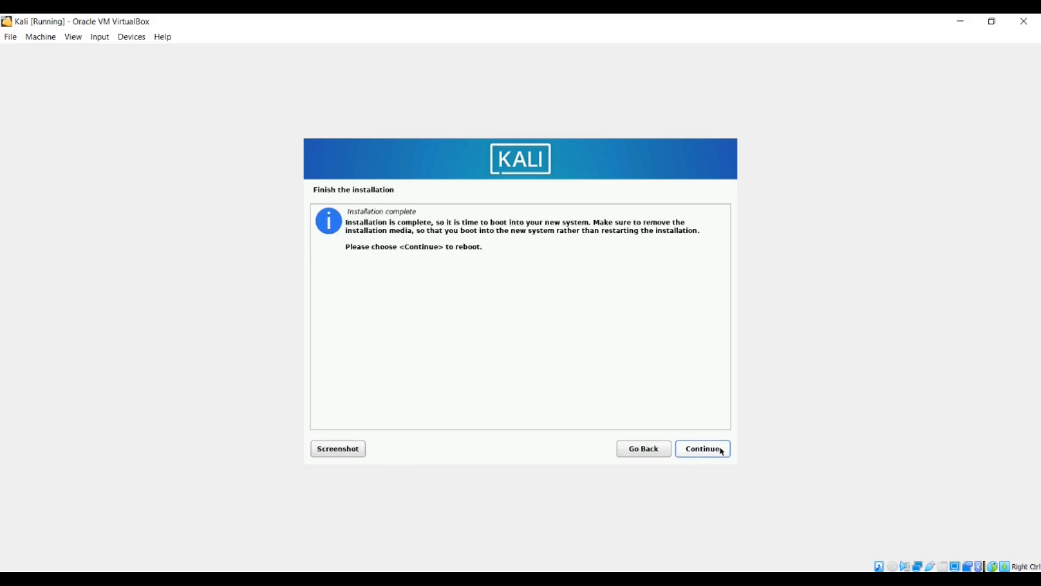
click(722, 452)
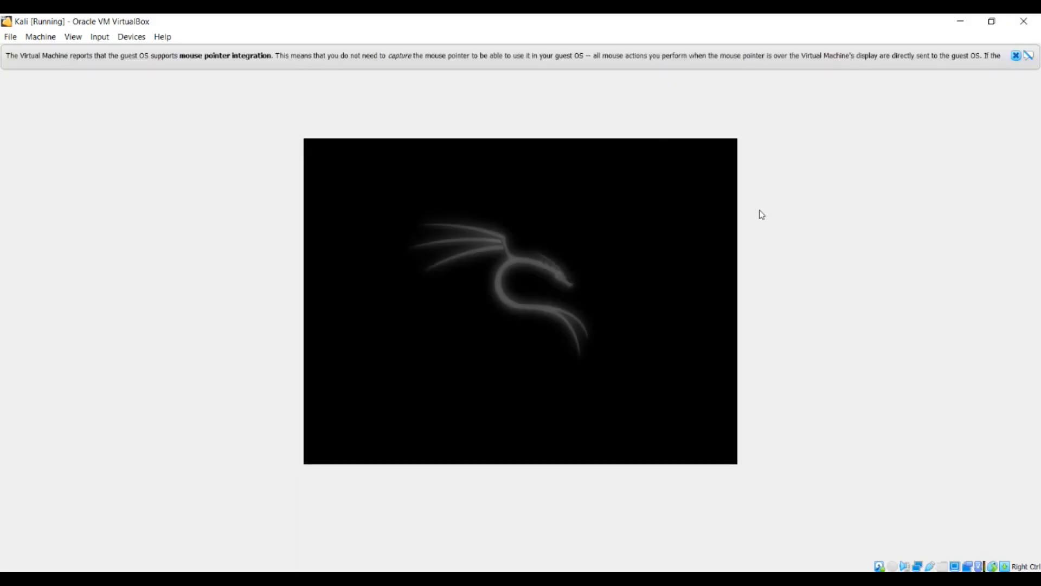
Dismiss the mouse integration notice and log in to the user account with its password
click(1015, 56)
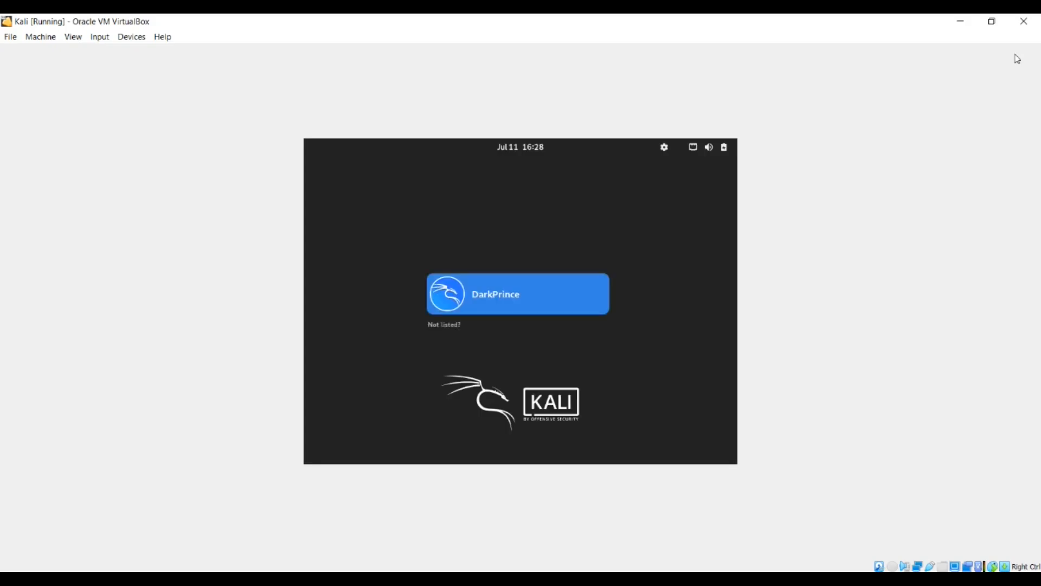
click(499, 294)
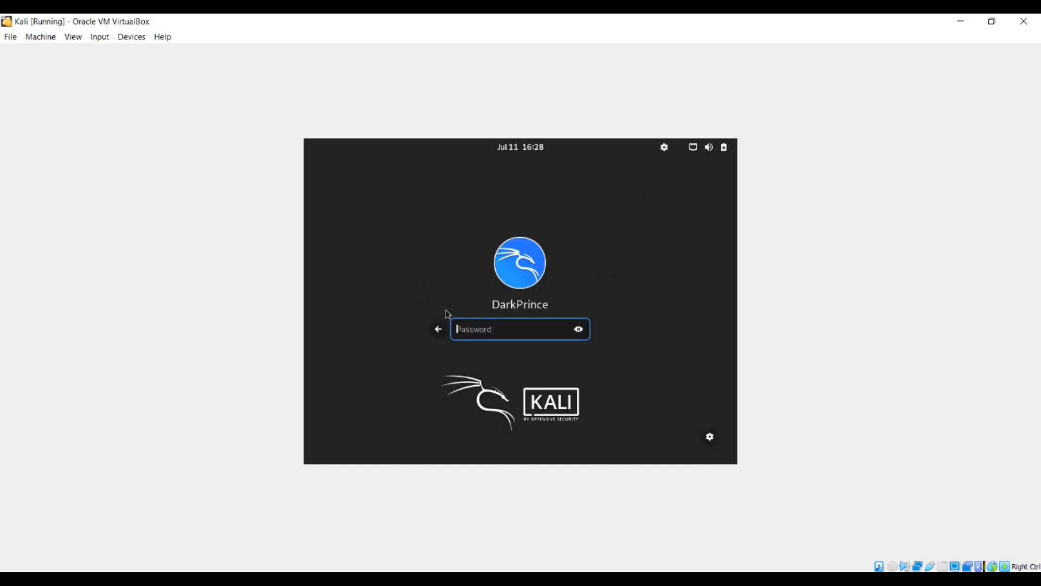
text(kali••••)
key(Return)
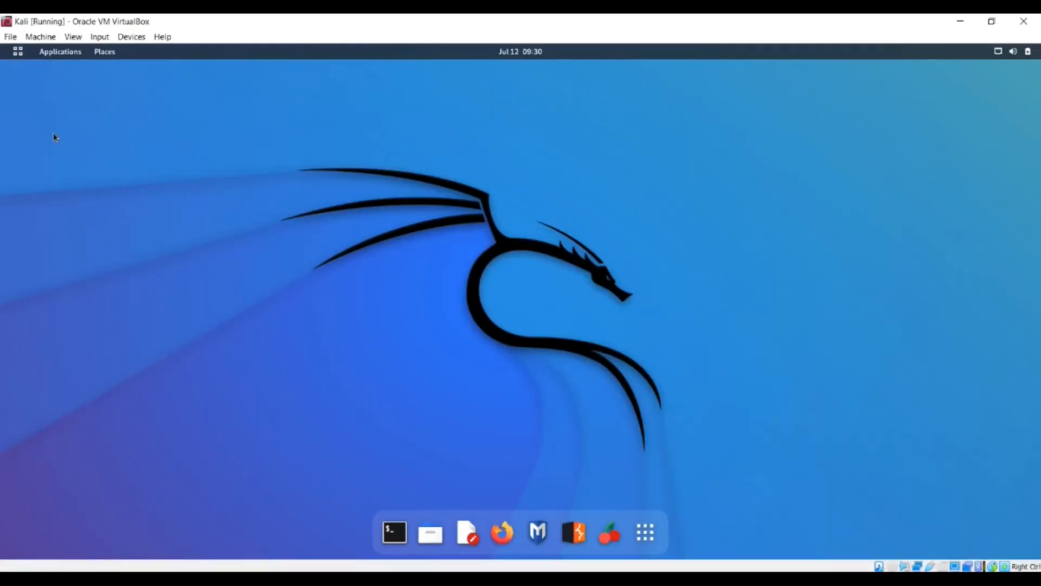
Show all installed applications and page through the application grid
click(18, 52)
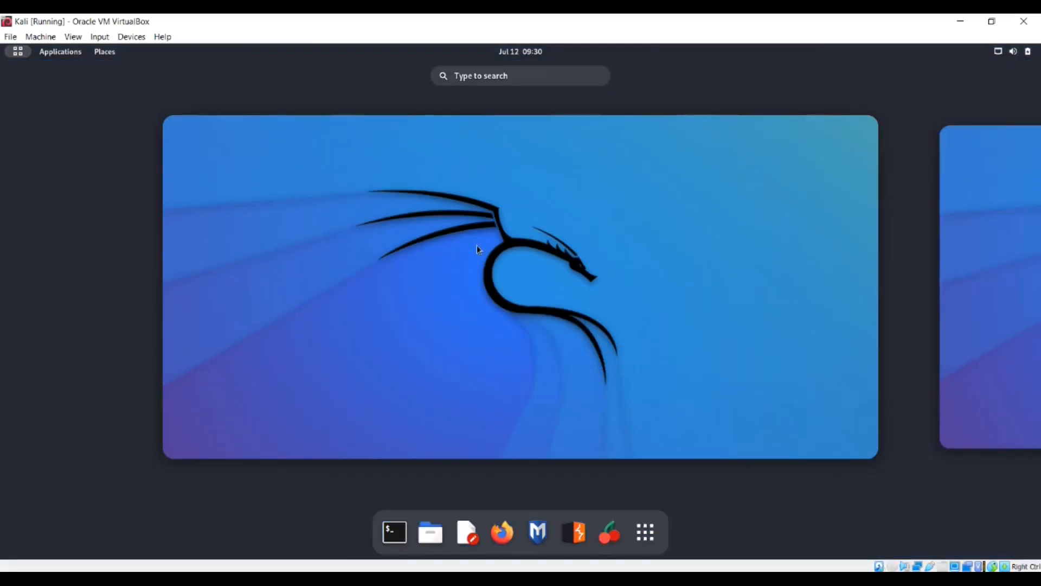
click(13, 54)
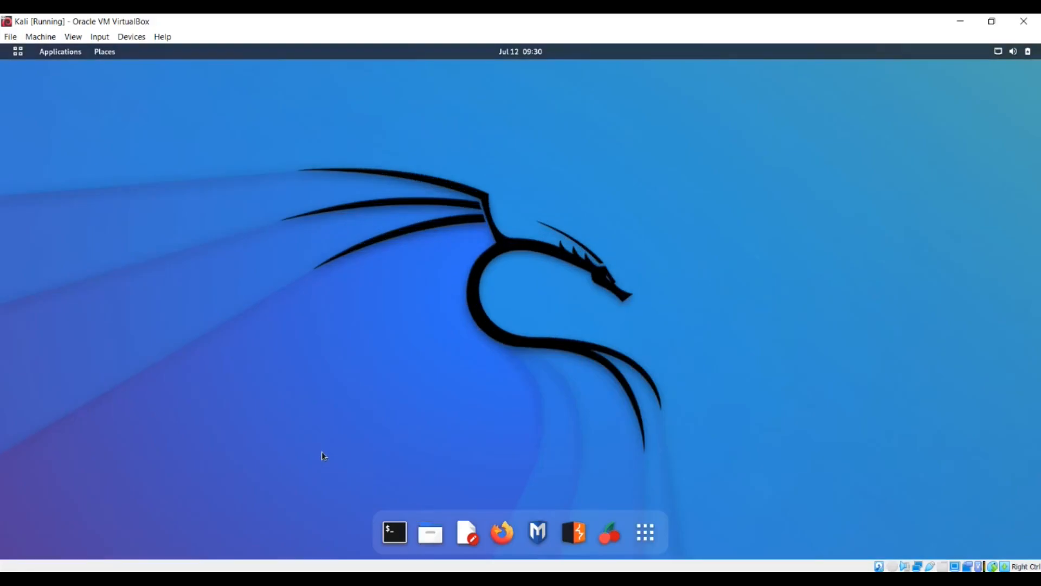
click(645, 533)
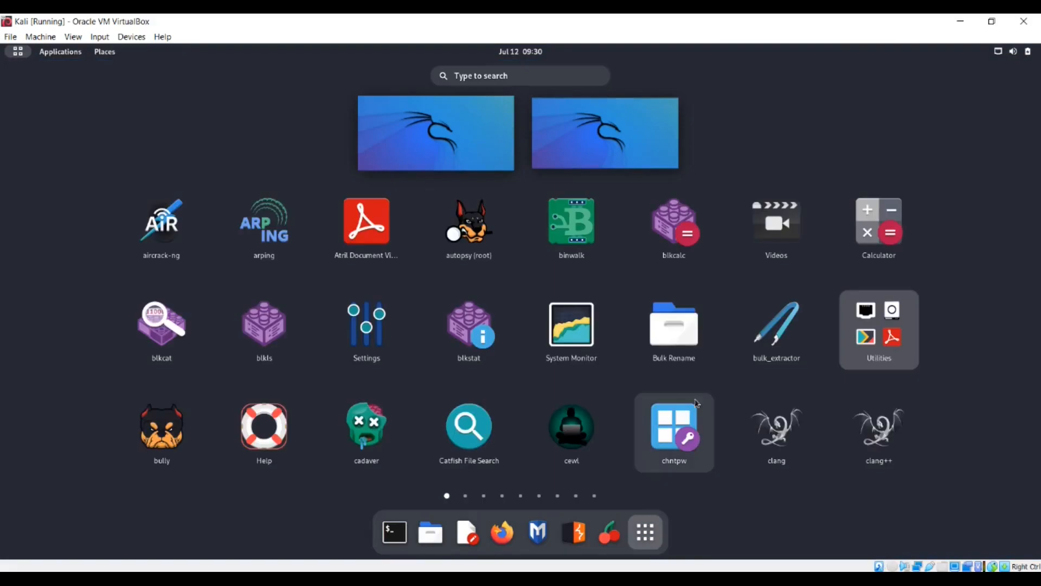
mouse_move(968, 328)
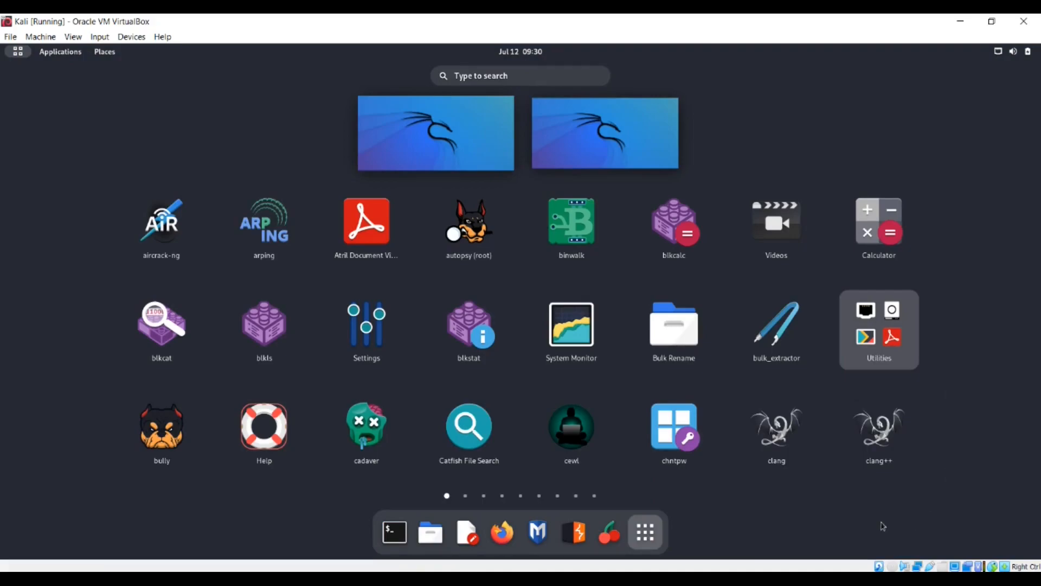
click(950, 423)
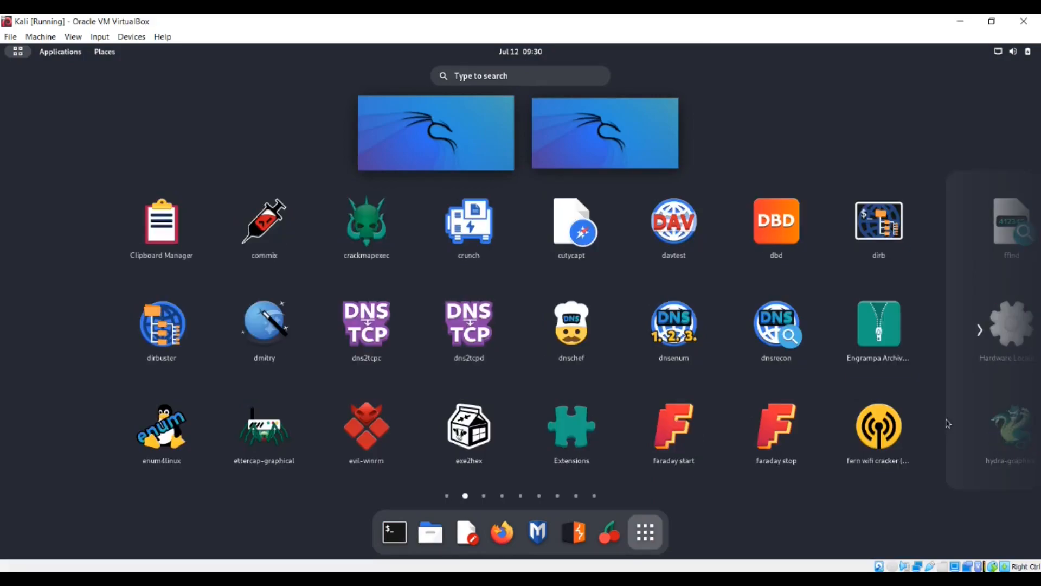
click(947, 424)
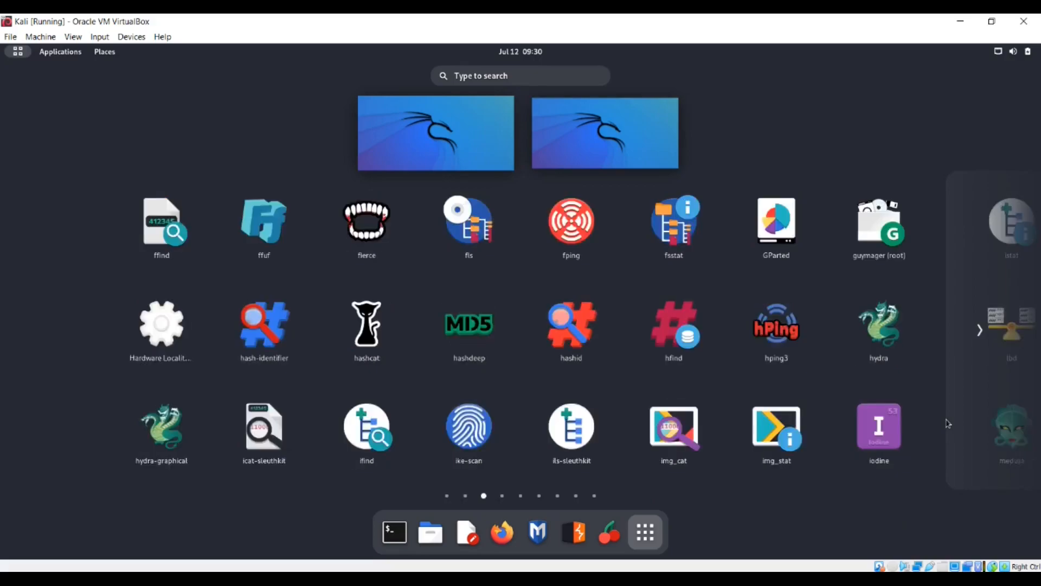
click(947, 423)
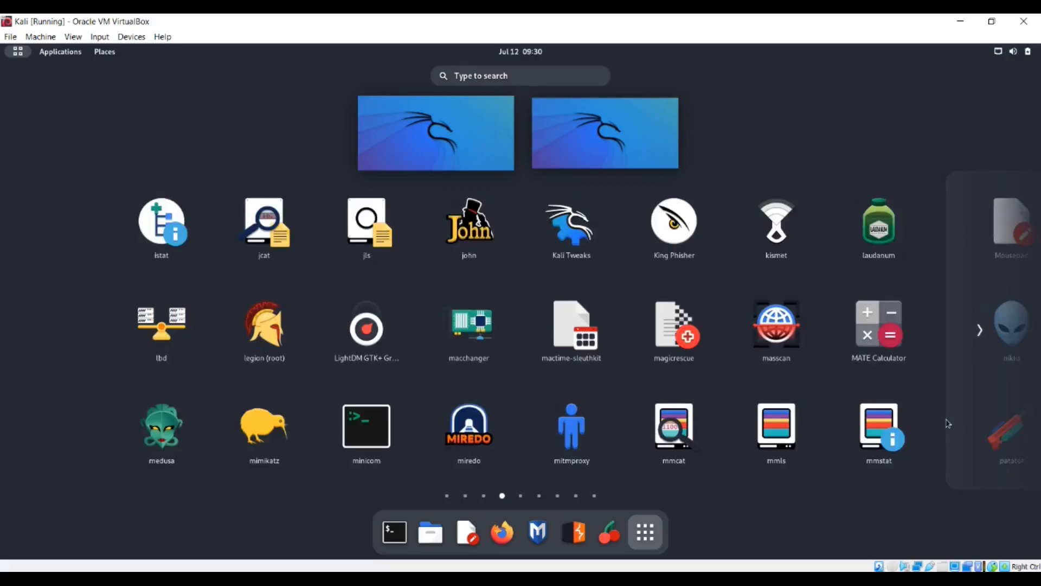
click(948, 423)
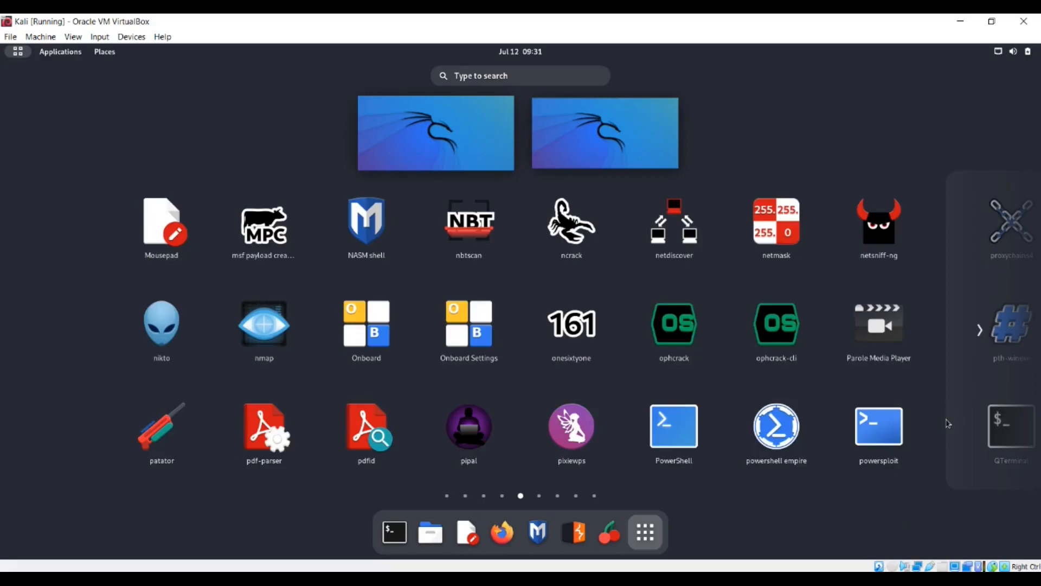
click(948, 423)
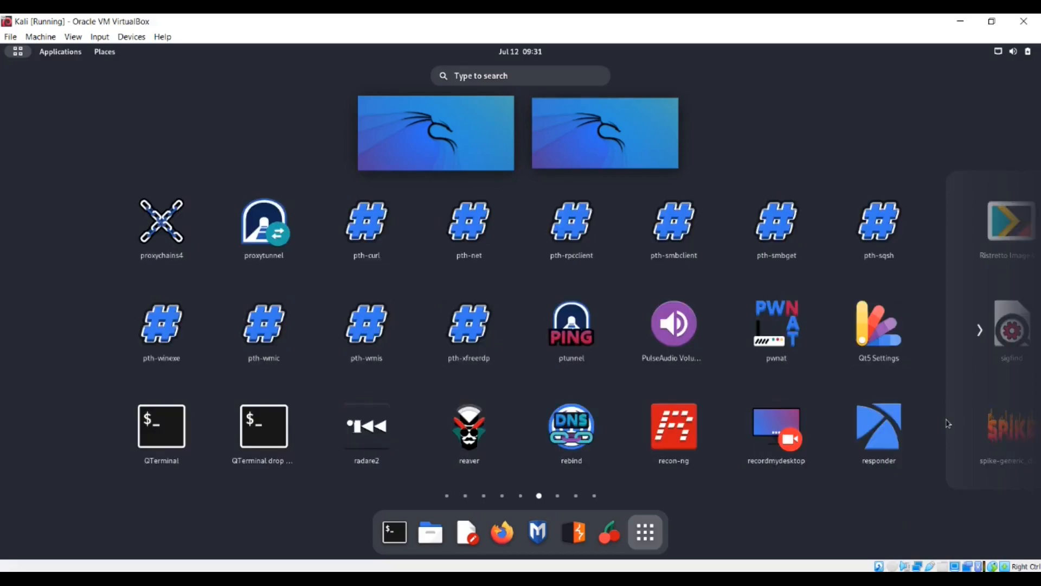
click(948, 423)
click(948, 424)
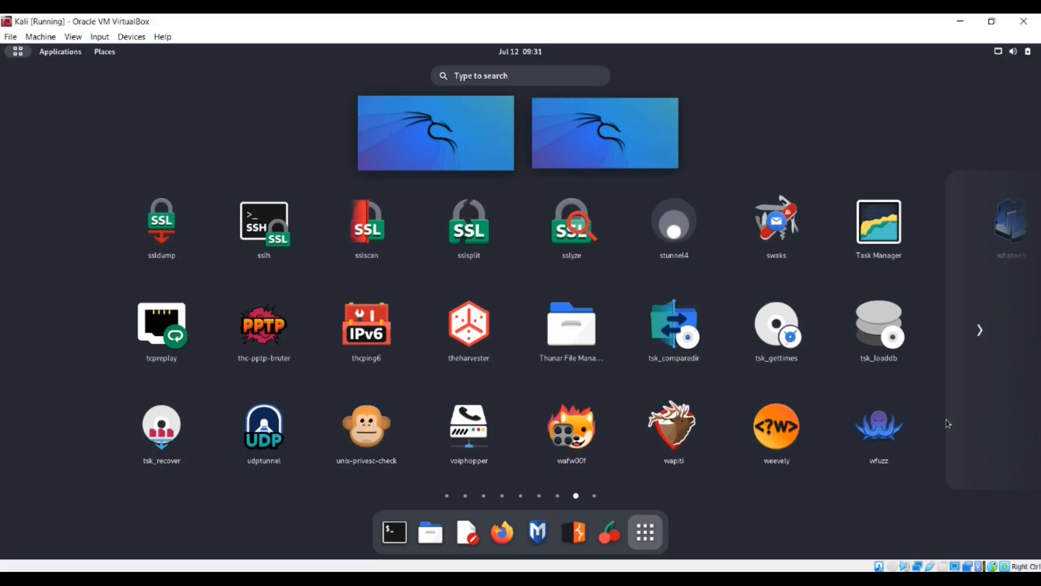
click(948, 423)
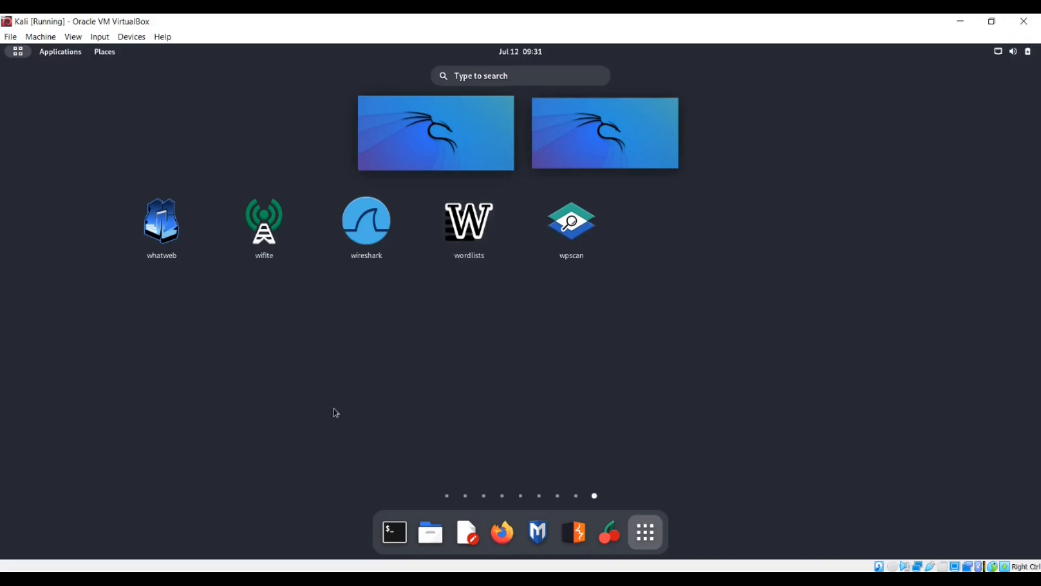
Browse the Kali tool categories menu, then launch a Terminal from the dock
click(61, 52)
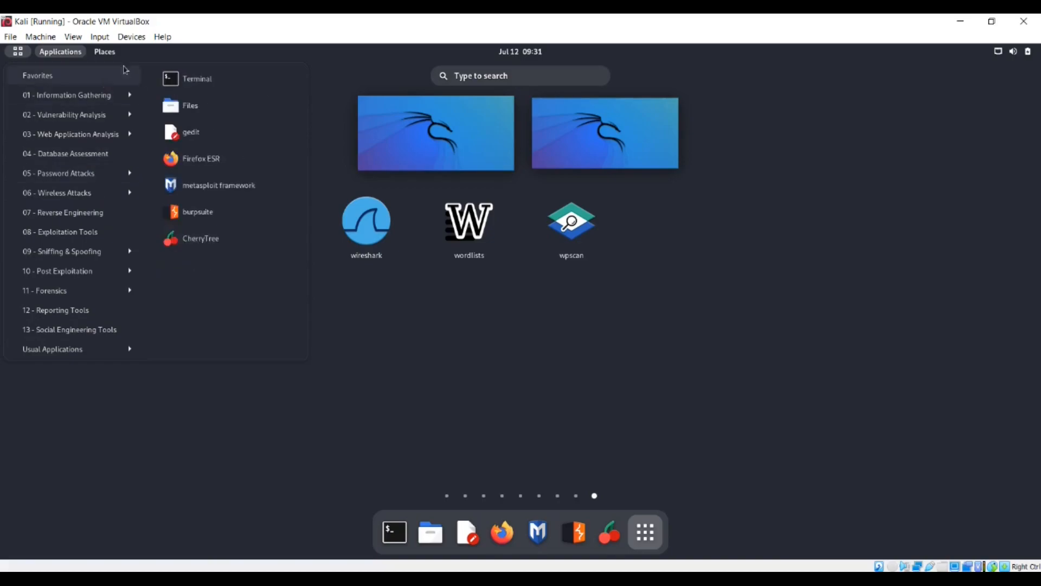
mouse_move(128, 94)
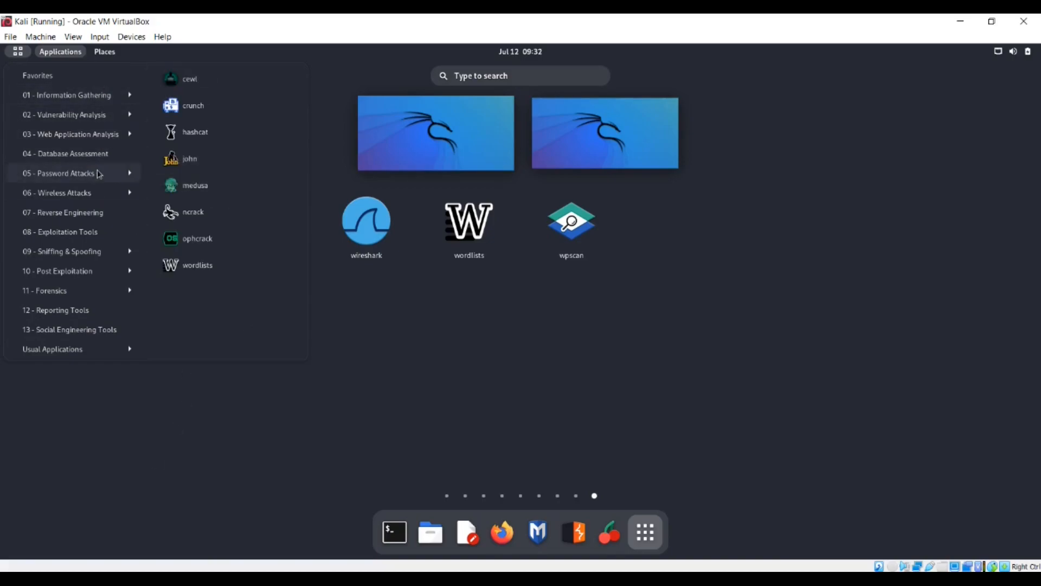
mouse_move(103, 154)
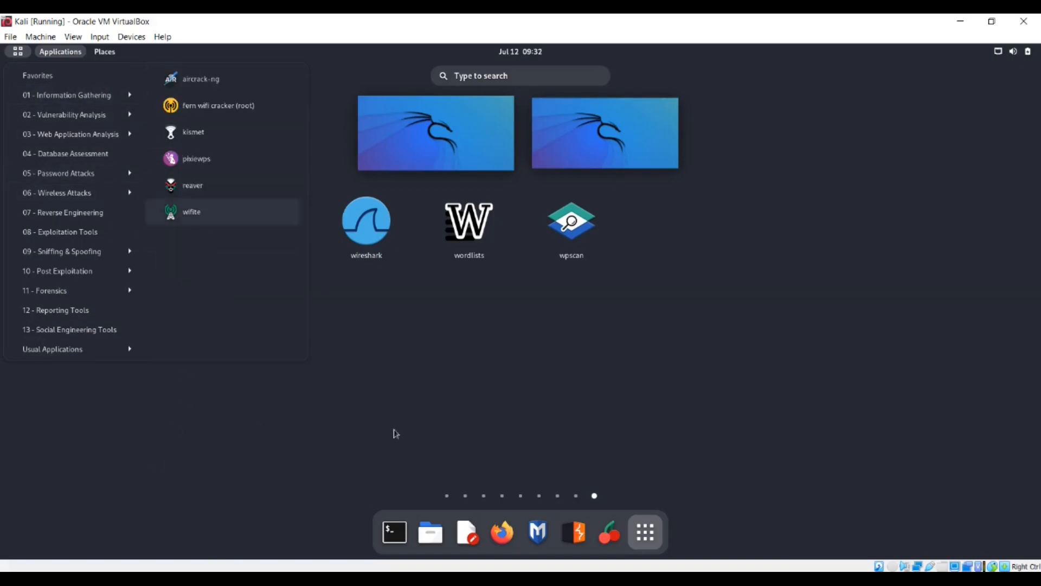
click(405, 418)
click(396, 533)
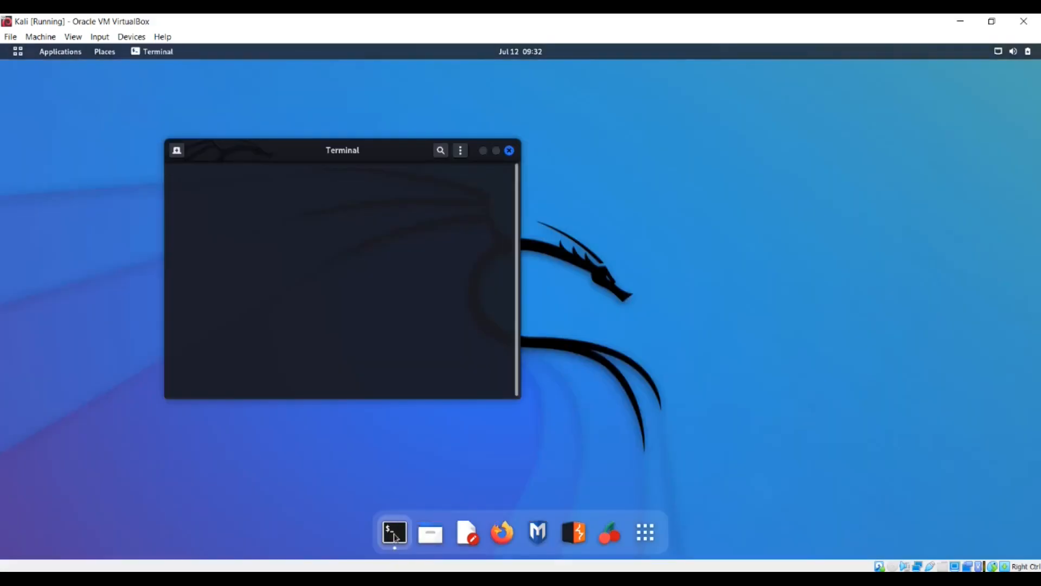
Maximize the terminal and run whoami, pwd and ls
click(497, 152)
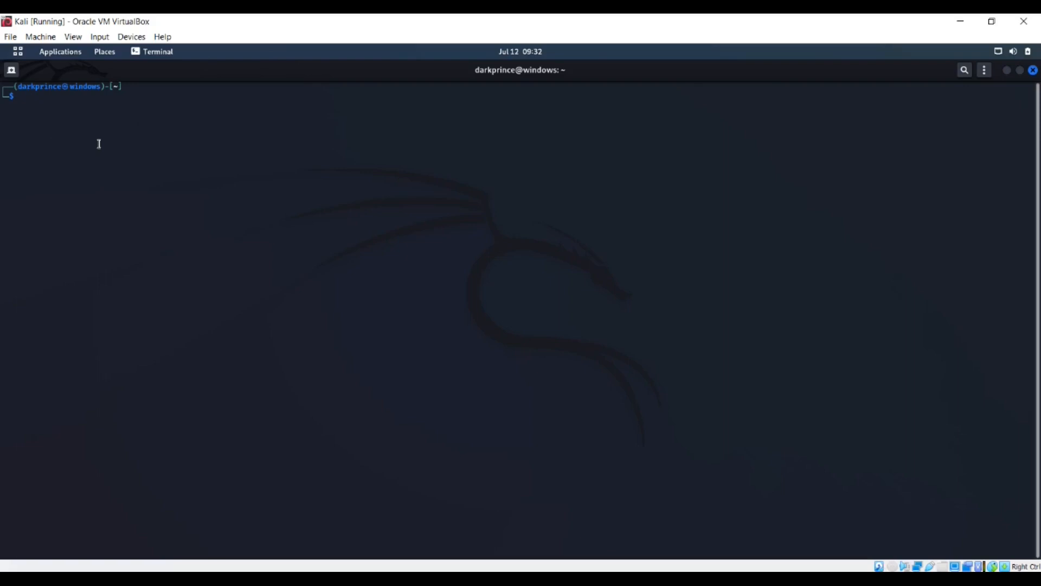
text(whoami)
key(Return)
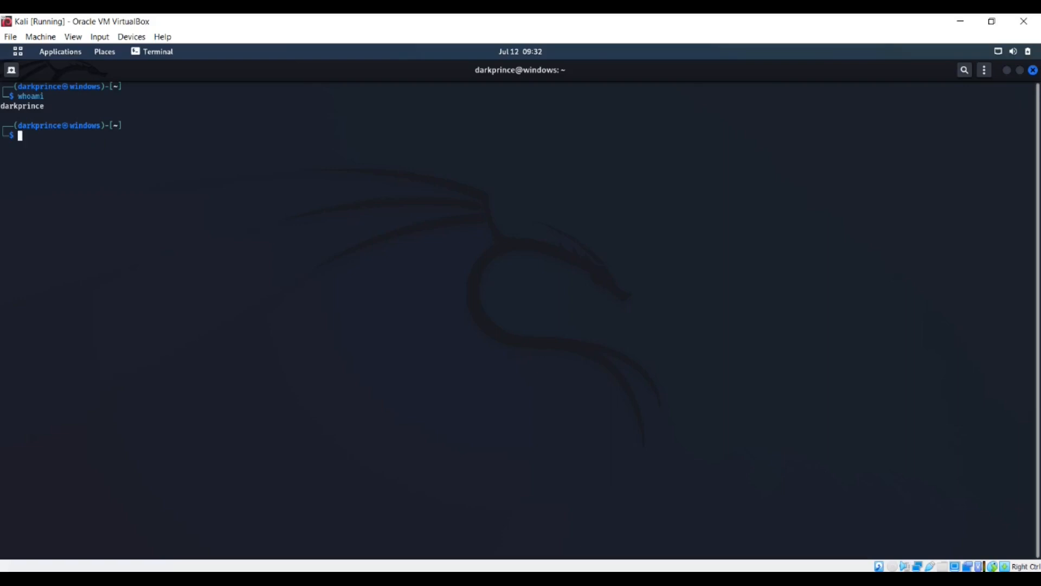
text(pwd)
key(Return)
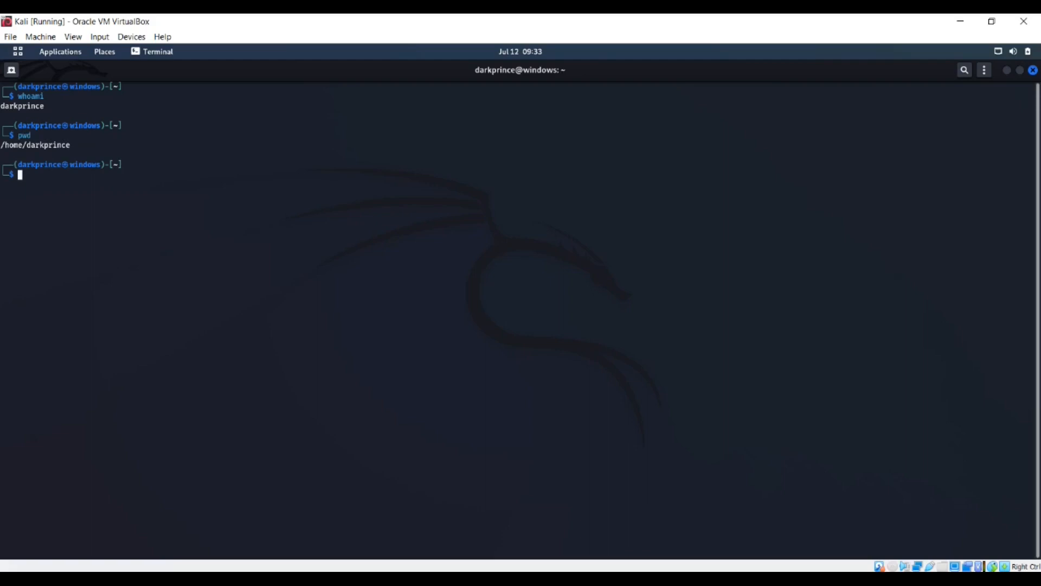
text(ls)
key(Return)
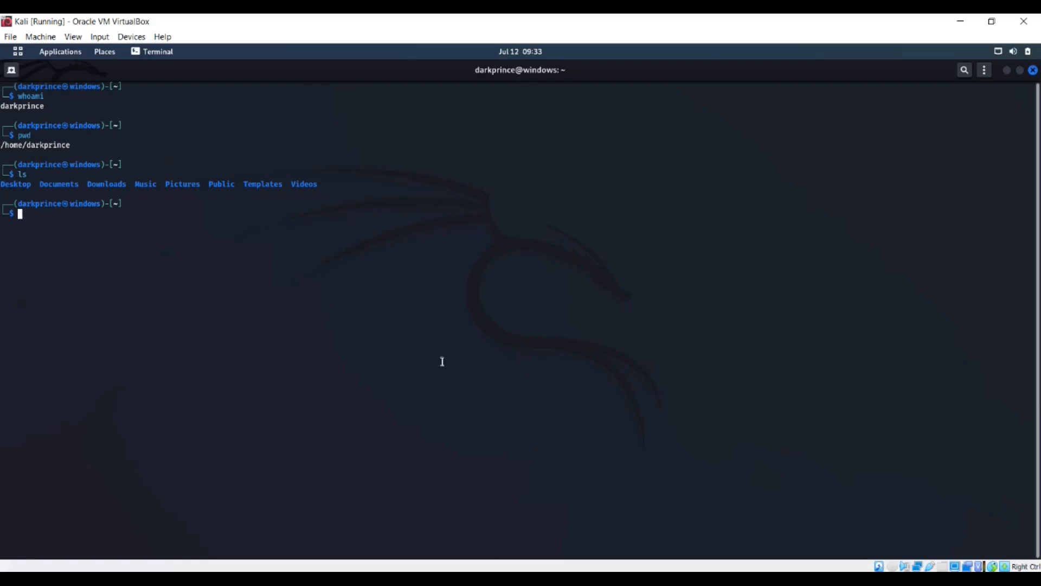
click(999, 52)
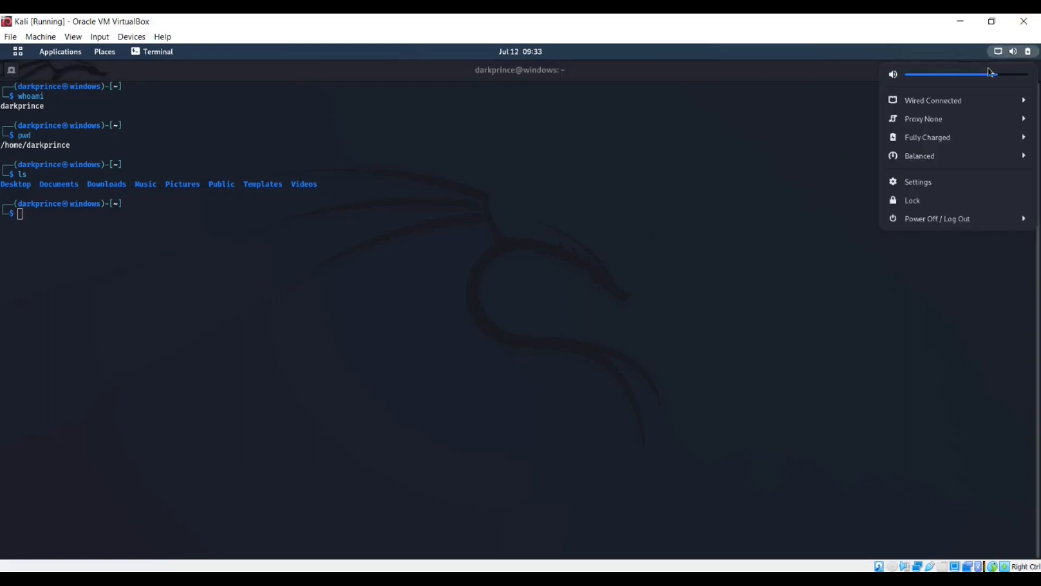
Choose Power Off from the Power Off / Log Out options and confirm the shutdown
click(1003, 219)
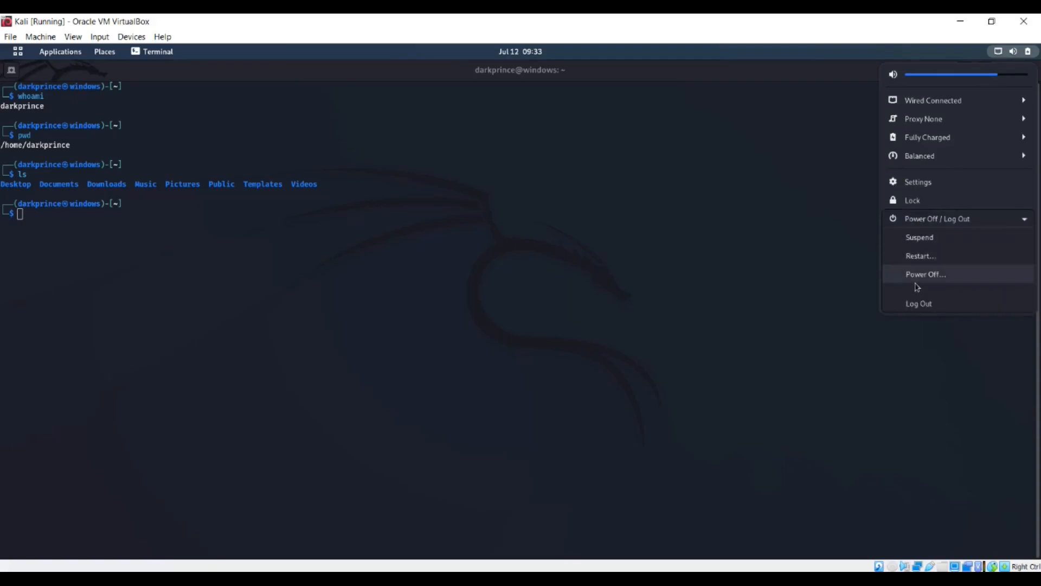
click(917, 280)
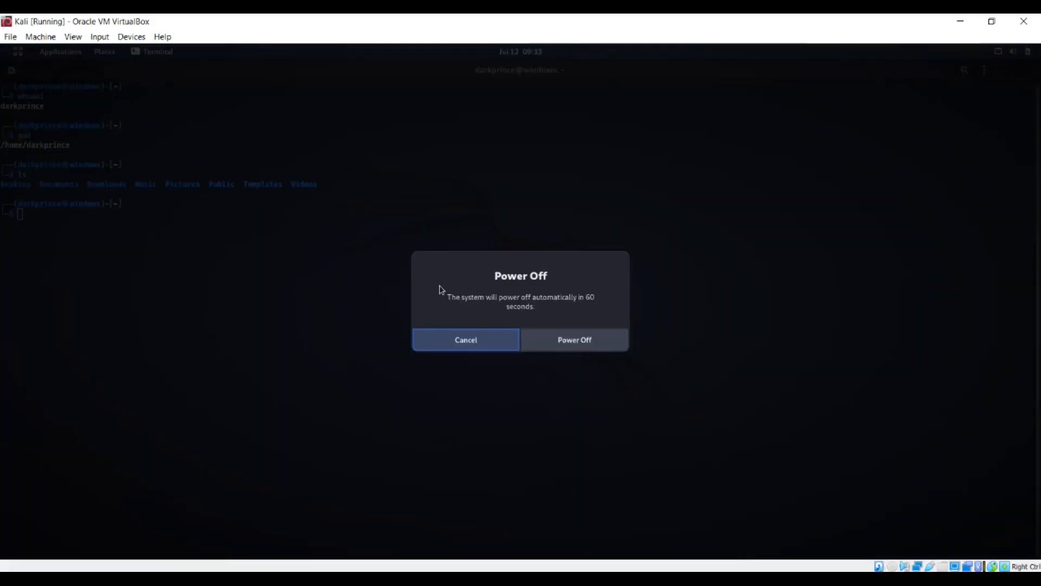
click(580, 343)
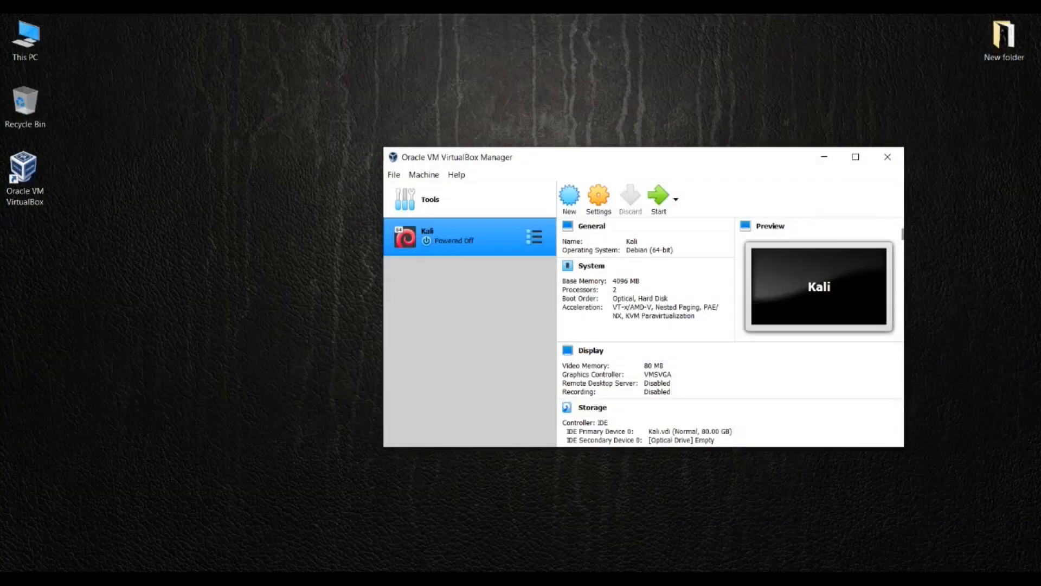